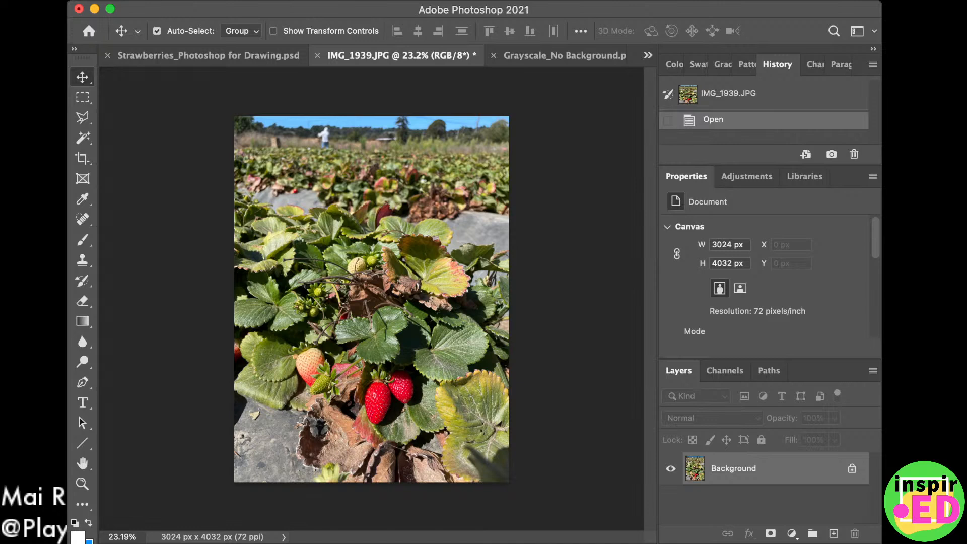
# Crop the photo to a 1:1 square framing the strawberries and surrounding leaves near the lower part of the plant.
pyautogui.press('c')
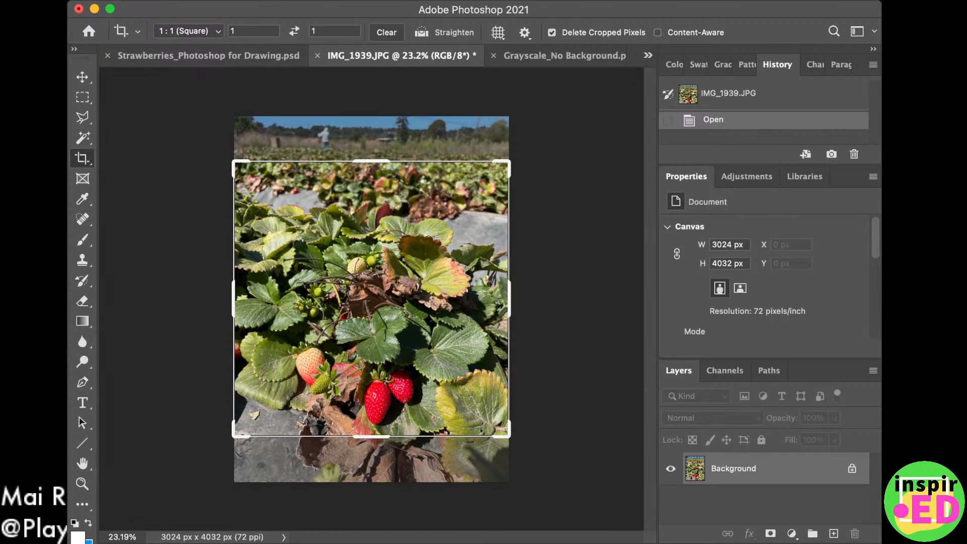
pyautogui.moveTo(234, 161); pyautogui.dragTo(264, 192)
pyautogui.moveTo(478, 193); pyautogui.dragTo(472, 198)
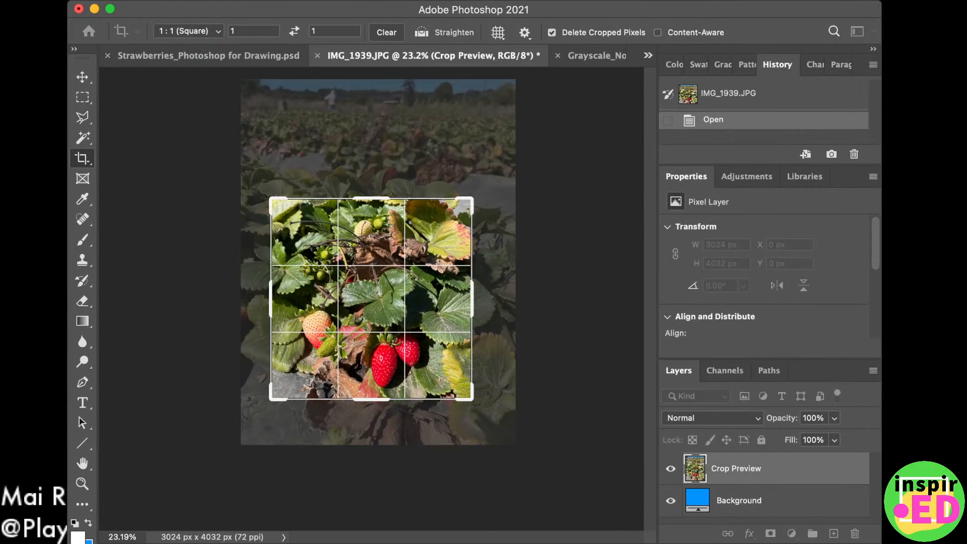
pyautogui.moveTo(372, 299); pyautogui.dragTo(373, 265)
pyautogui.moveTo(472, 198); pyautogui.dragTo(460, 211)
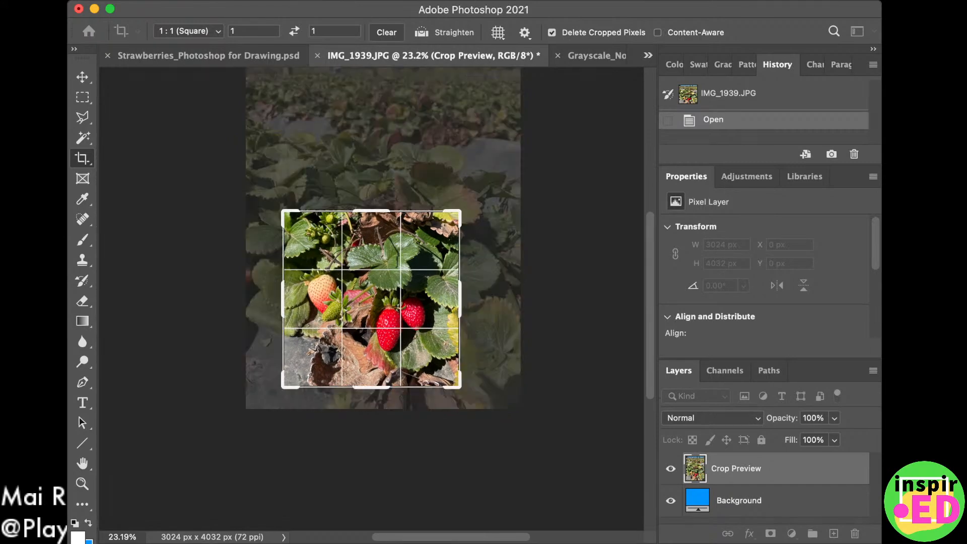
pyautogui.press('Return')
# Outline the strawberries and green leaves with the Object Selection tool in Lasso mode to select them.
pyautogui.click(83, 138)
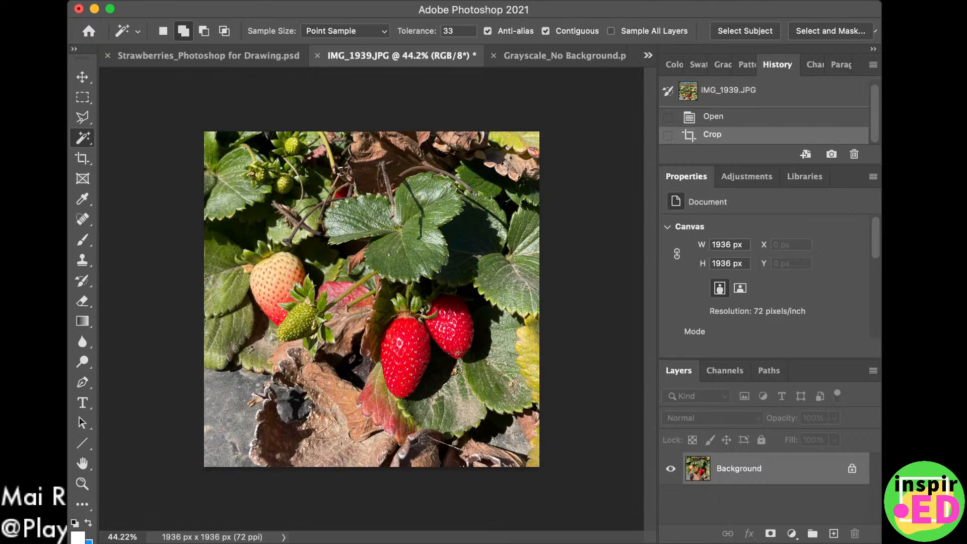
pyautogui.hotkey('shift', 'w')
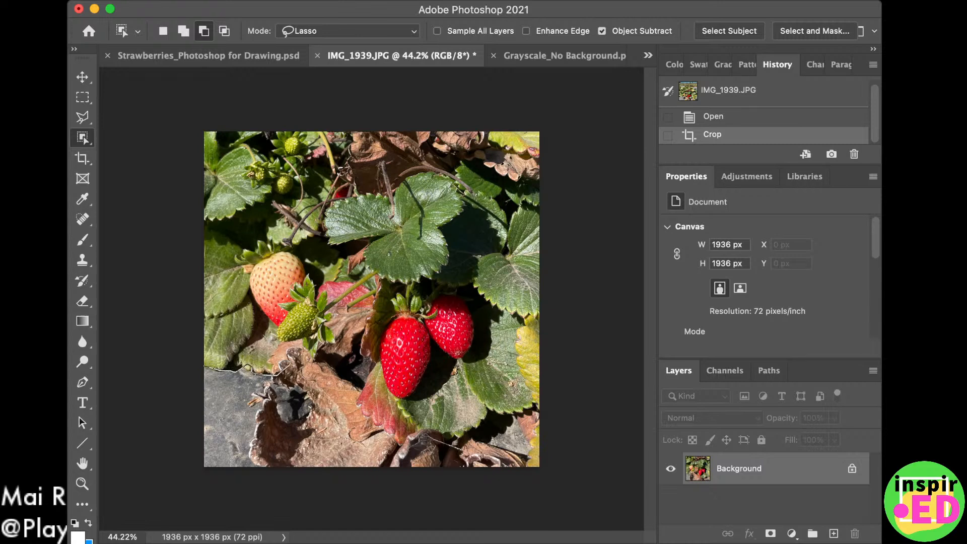
pyautogui.moveTo(315, 355); pyautogui.dragTo(396, 443)
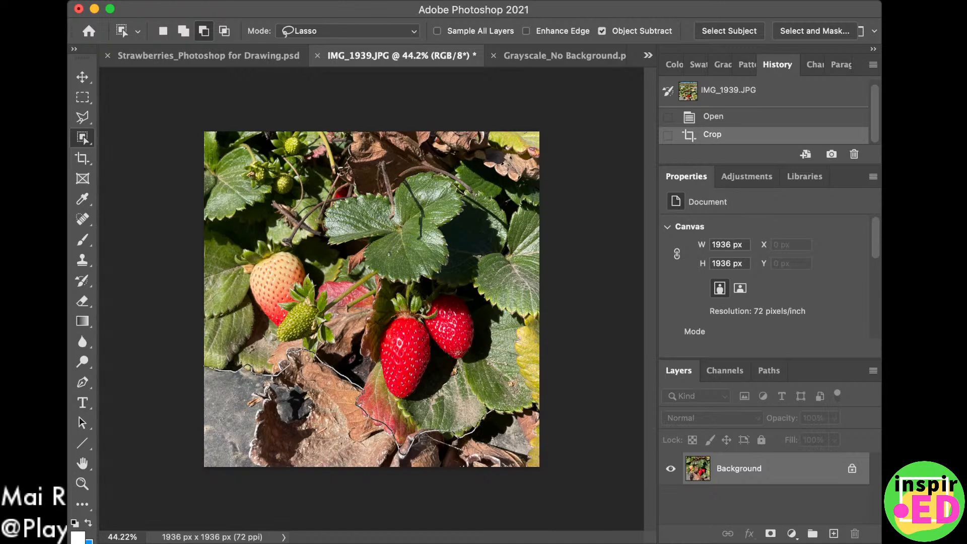
pyautogui.moveTo(537, 406); pyautogui.dragTo(453, 172)
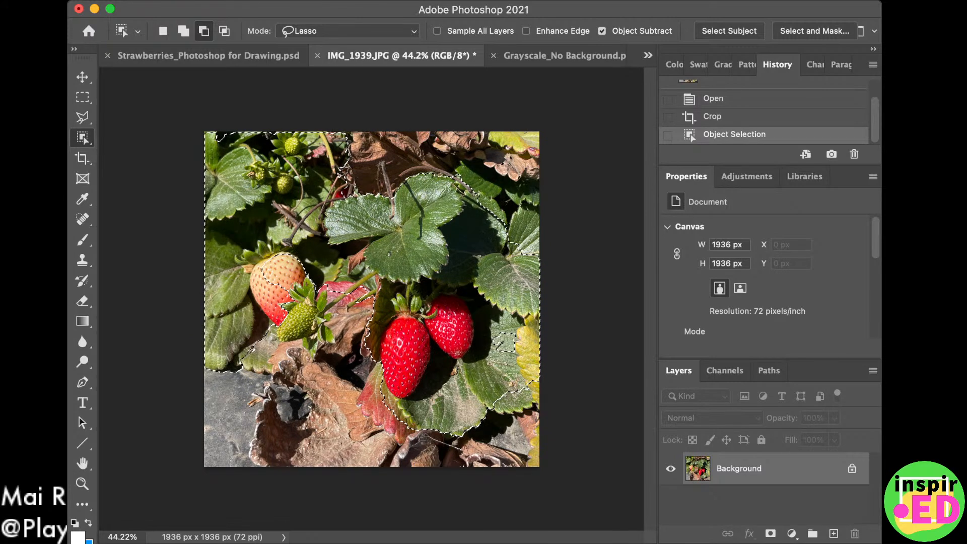
# Add the missed parts of the unripe berries and leaf edges to the selection with Quick Selection.
pyautogui.hotkey('shift', 'w')
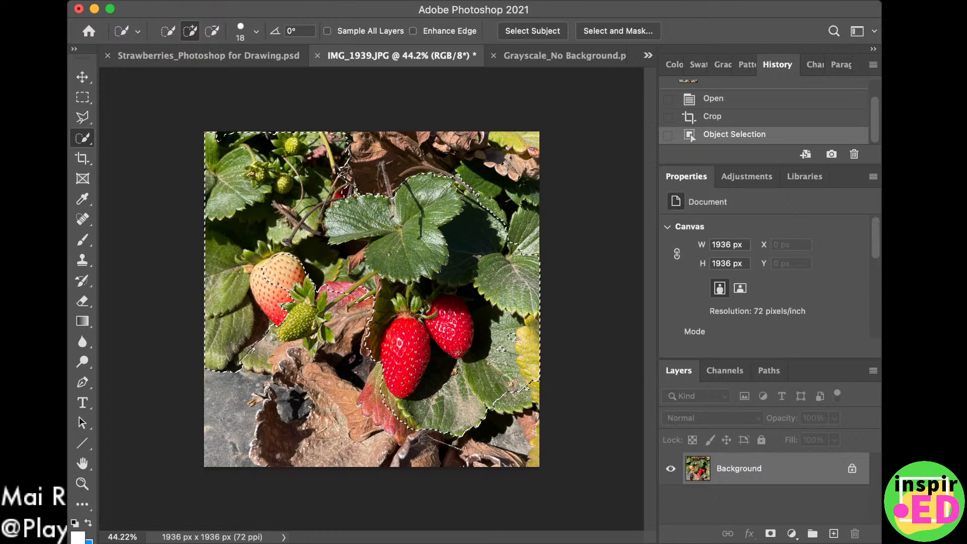
pyautogui.click(511, 383)
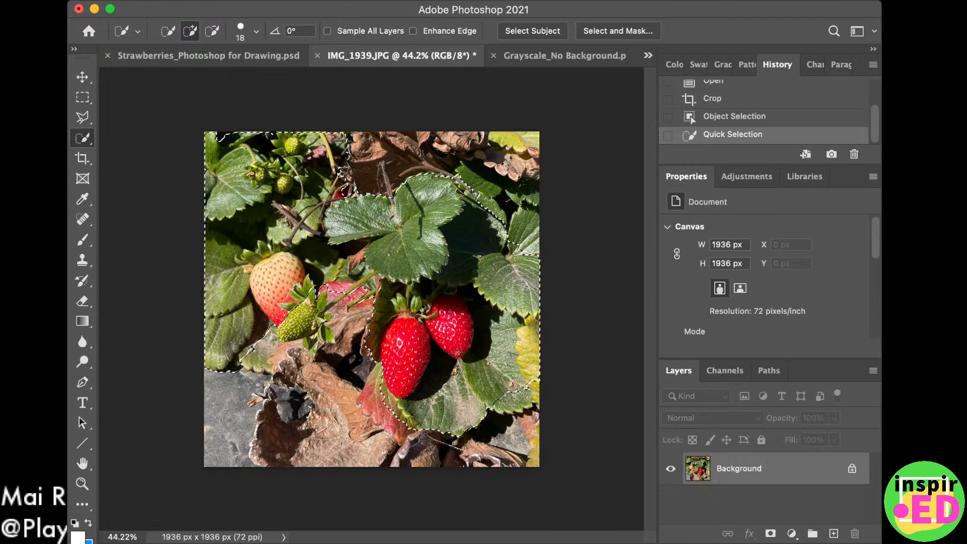
pyautogui.click(305, 302)
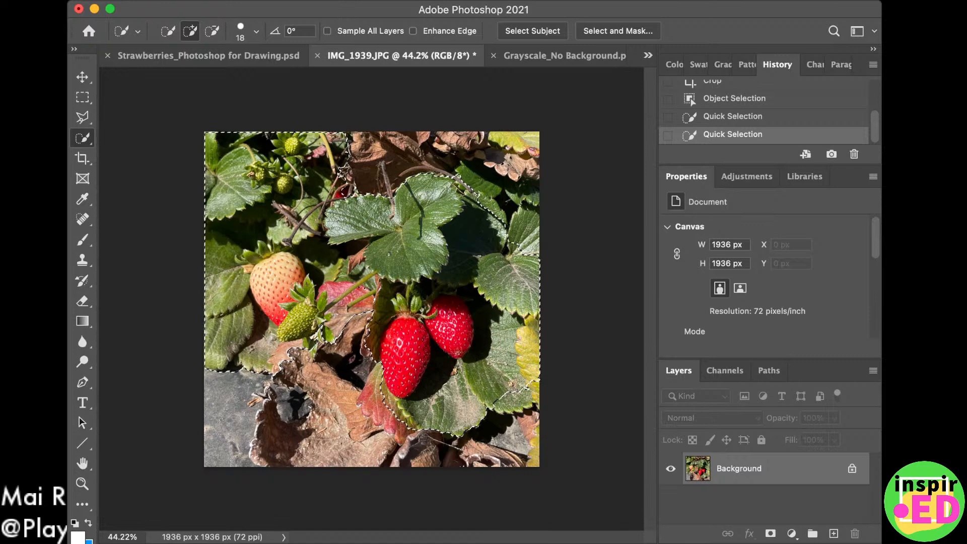
pyautogui.click(316, 337)
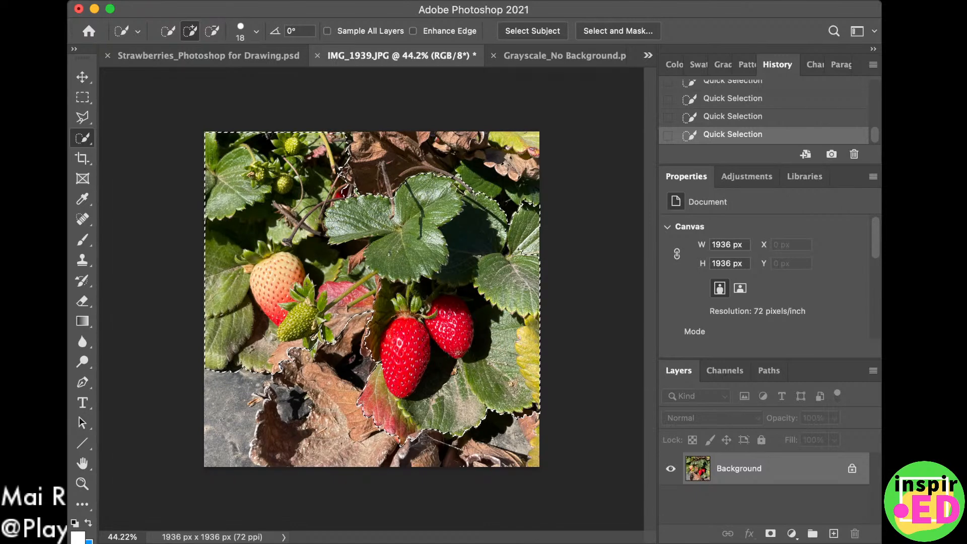
# Try subtracting the dark shadow areas between the leaves from the selection with the Magic Wand at tolerance 33, then undo it.
pyautogui.hotkey('shift', 'w')
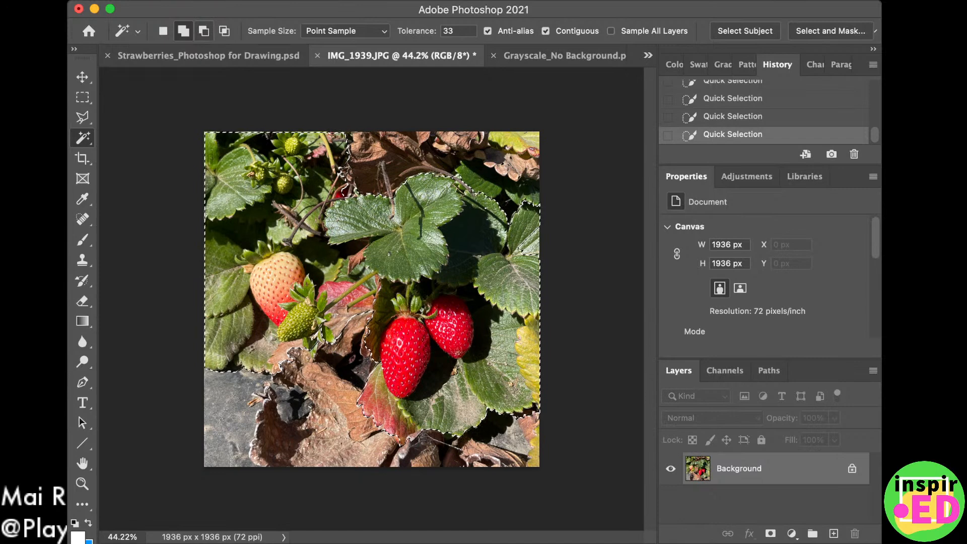
pyautogui.click(203, 30)
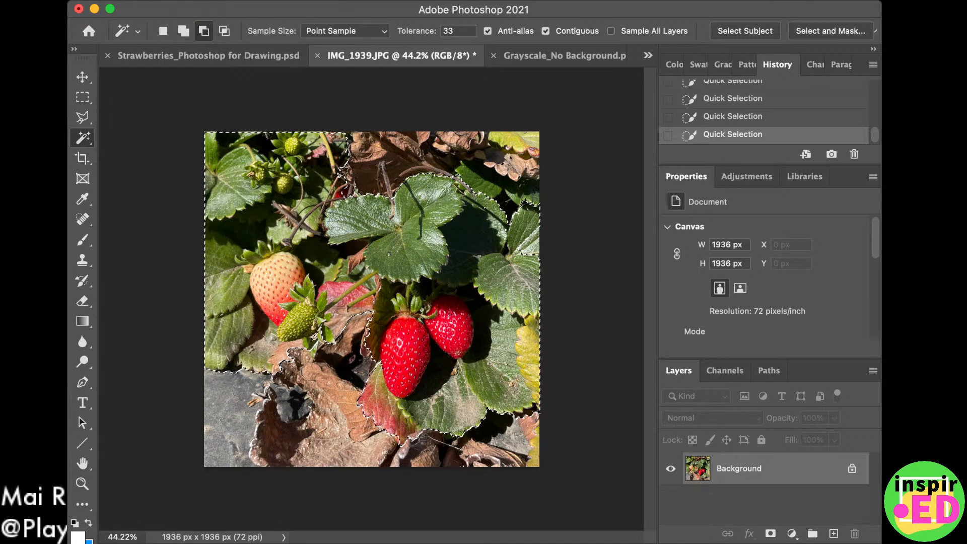
pyautogui.click(469, 232)
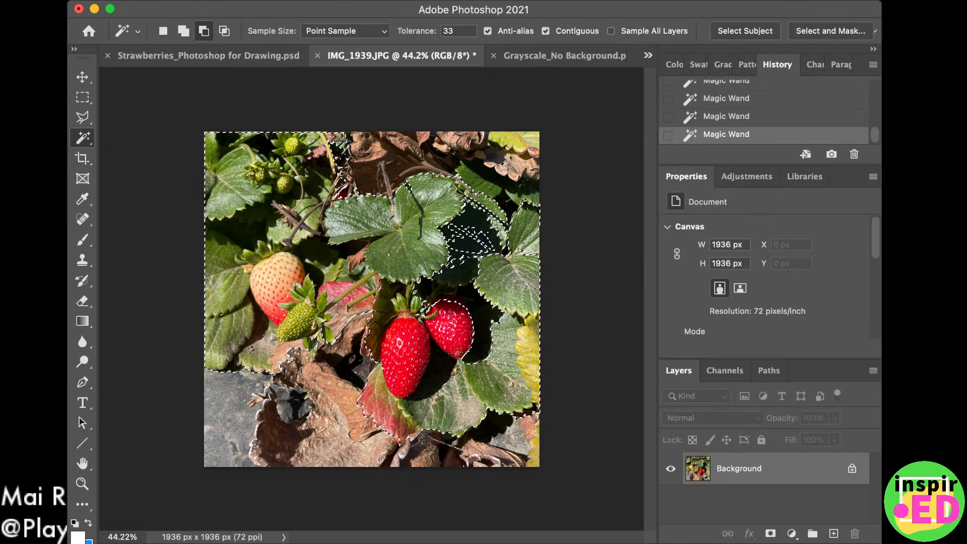
pyautogui.press('super+z')
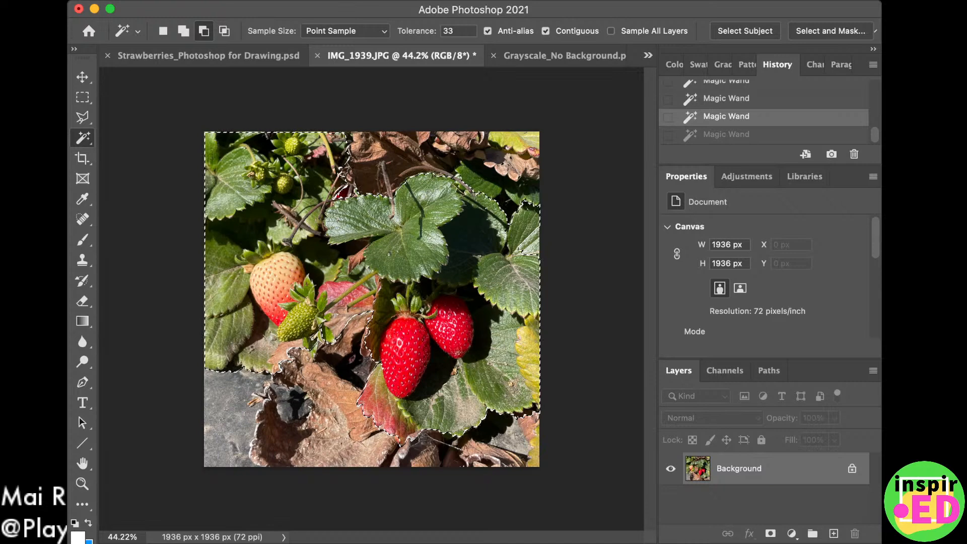
# Refine the selection around the leaf at the photo's right edge with Quick Selection, adding its edge and subtracting the excess.
pyautogui.hotkey('shift', 'w')
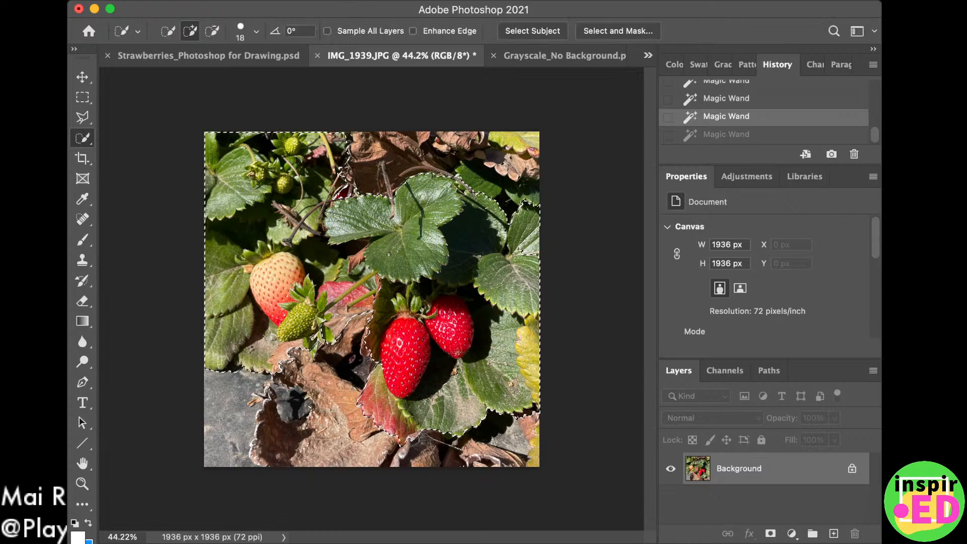
pyautogui.click(523, 229)
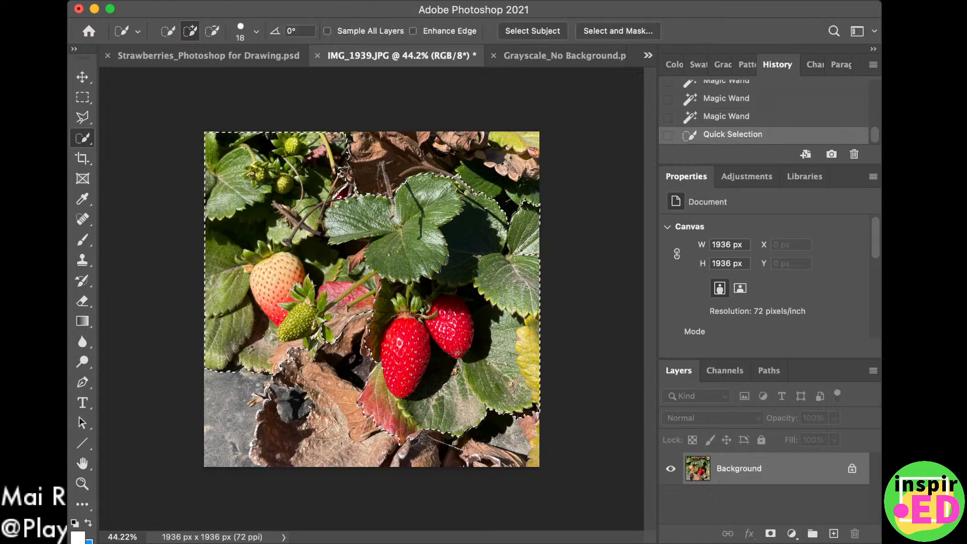
pyautogui.click(212, 31)
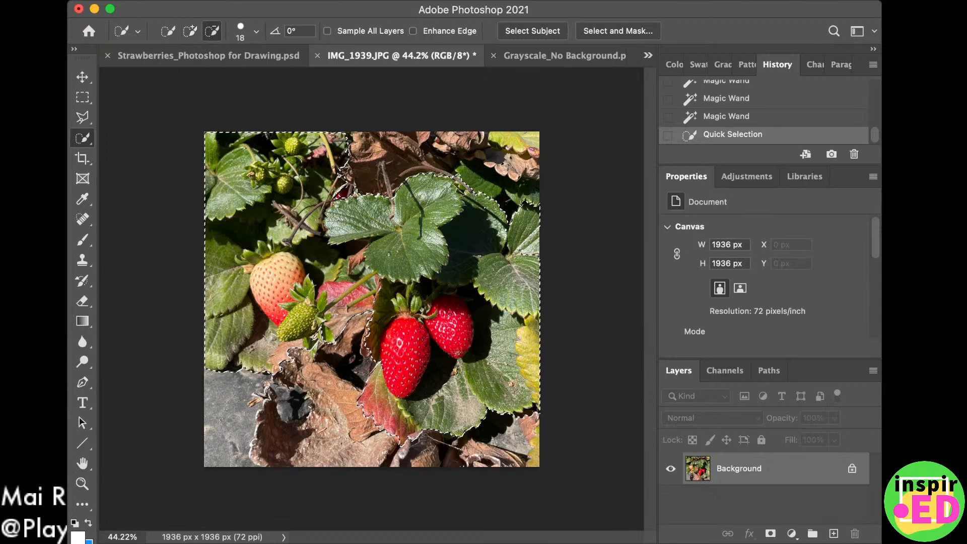
pyautogui.click(522, 251)
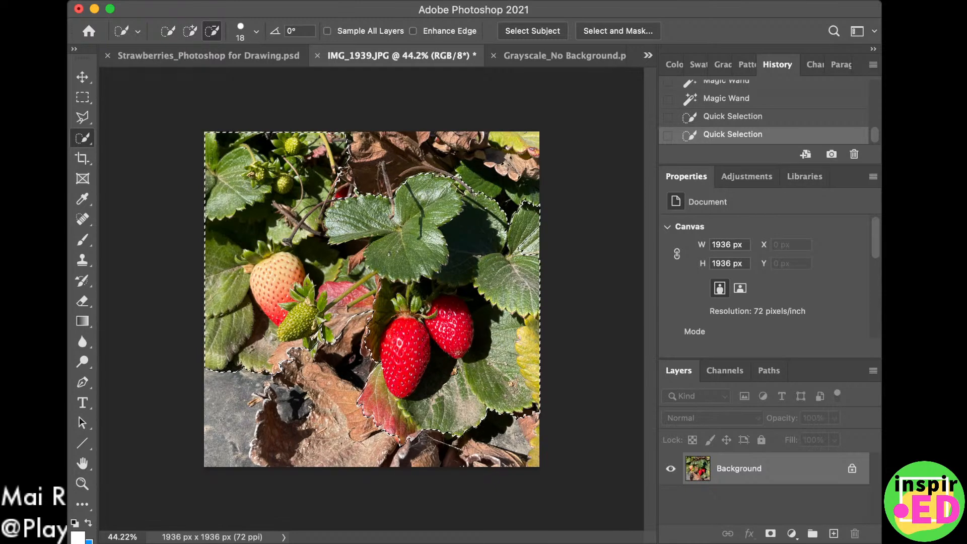
pyautogui.click(522, 251)
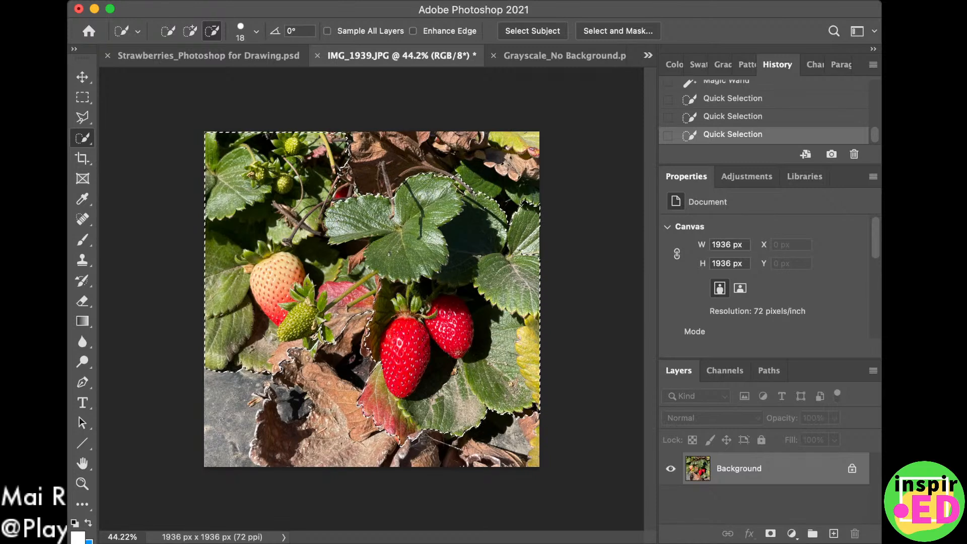
# Convert the Background into a regular layer and cut away everything outside the selected strawberries and leaves.
pyautogui.press('Return')
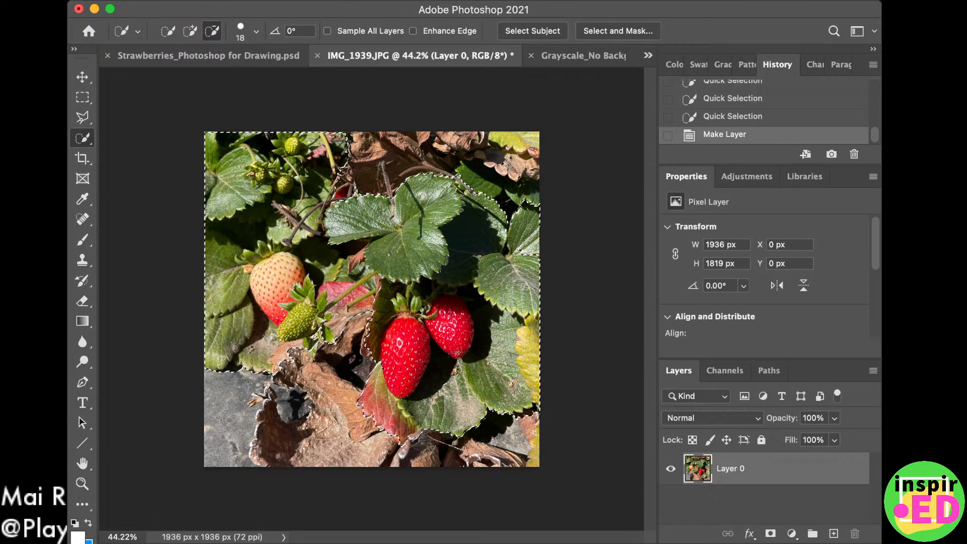
pyautogui.press('super+x')
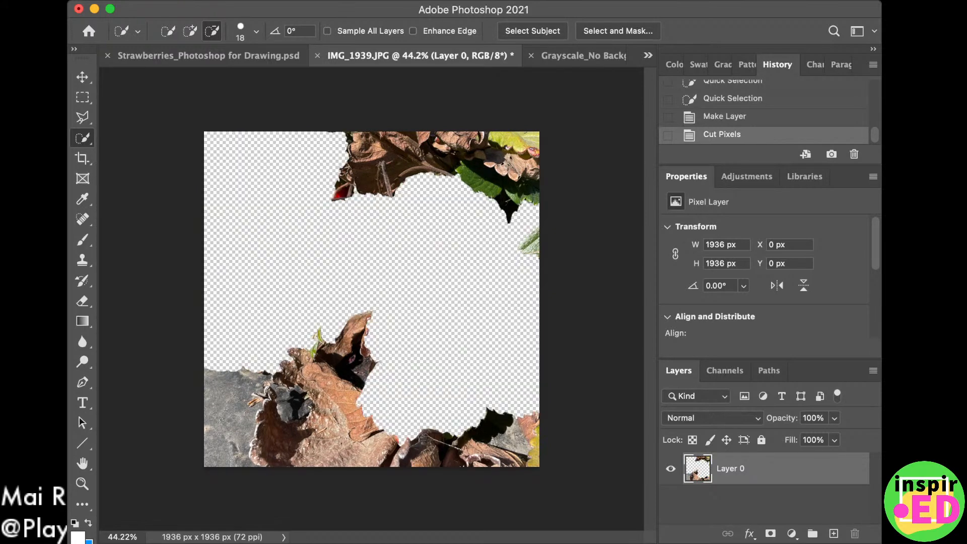
pyautogui.press('super+z')
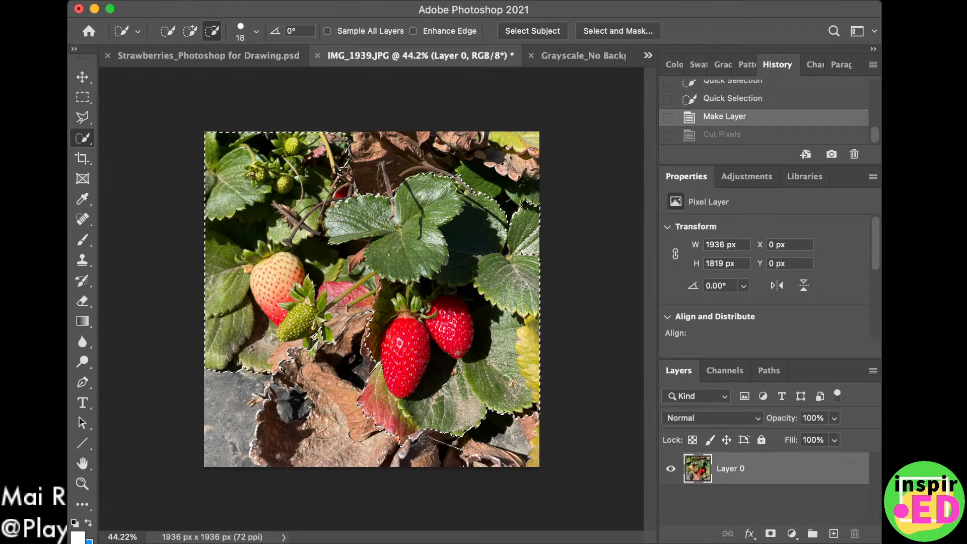
pyautogui.press('super+shift+i')
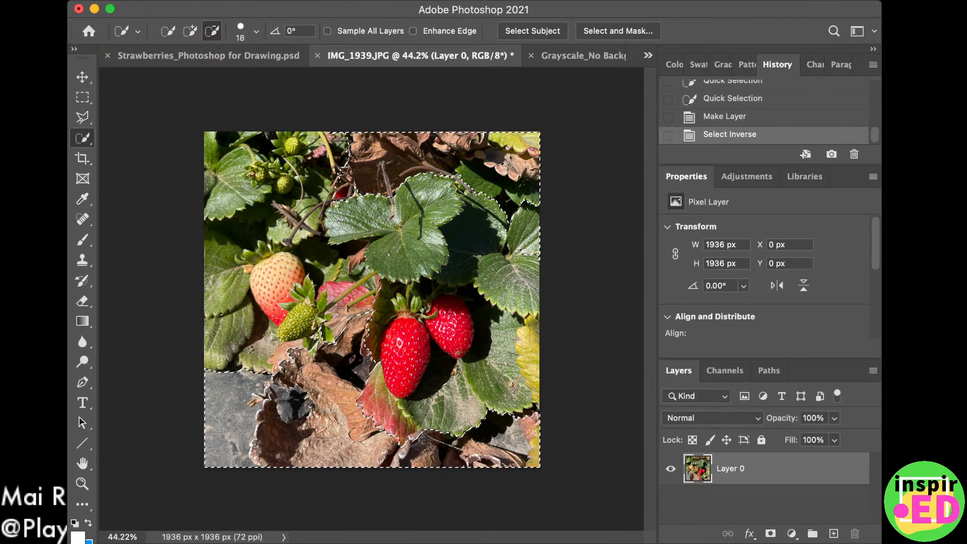
pyautogui.press('super+x')
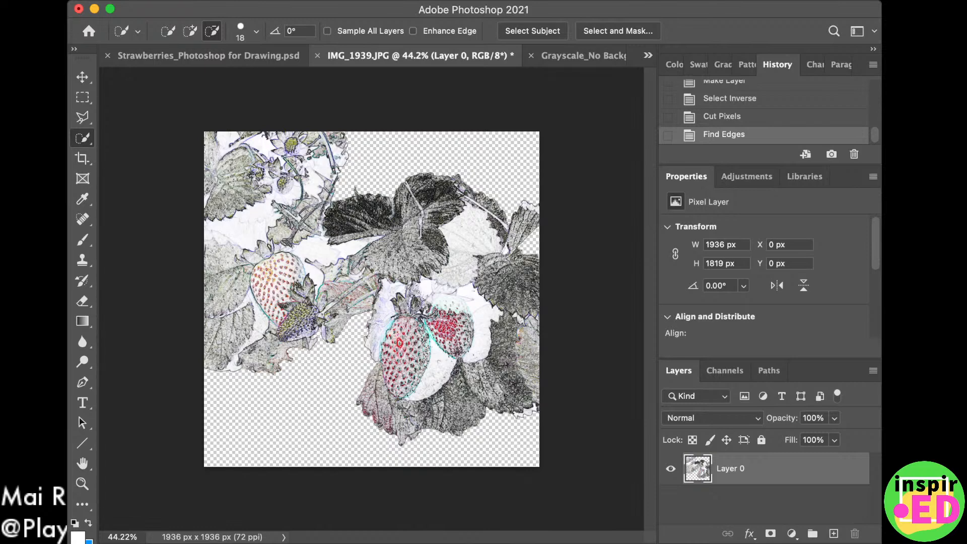
# Undo the colour Find Edges effect, convert the image to grayscale and compare it with and without Find Edges.
pyautogui.press('super+z')
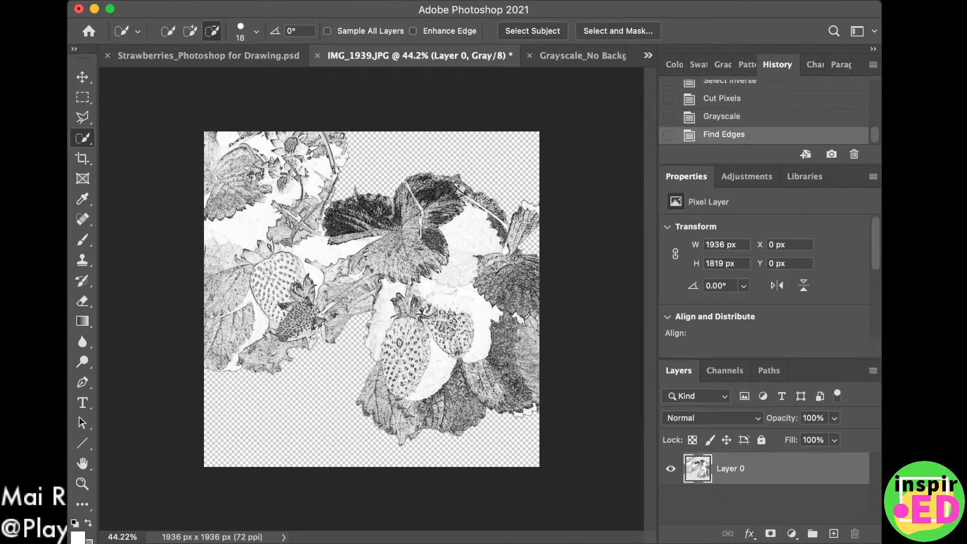
pyautogui.press('super+z')
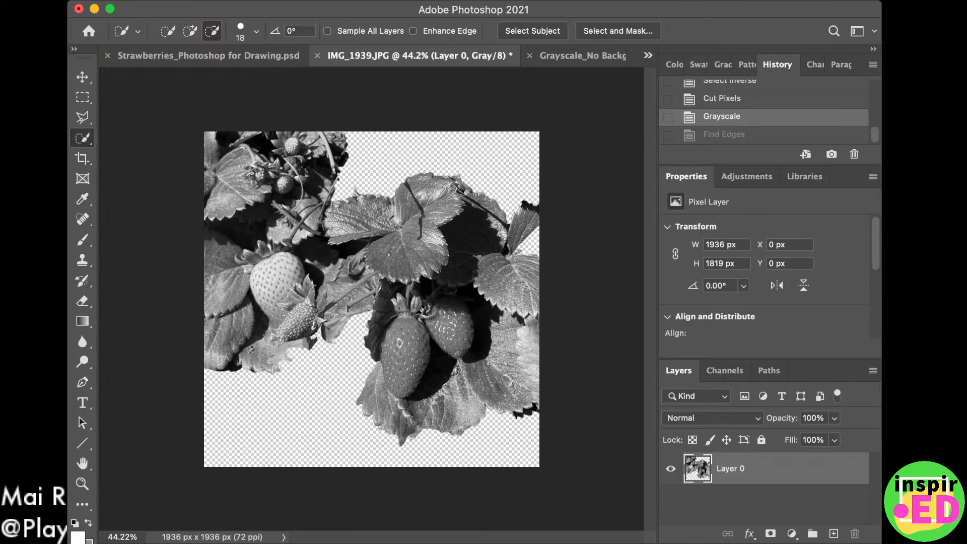
pyautogui.press('super+shift+z')
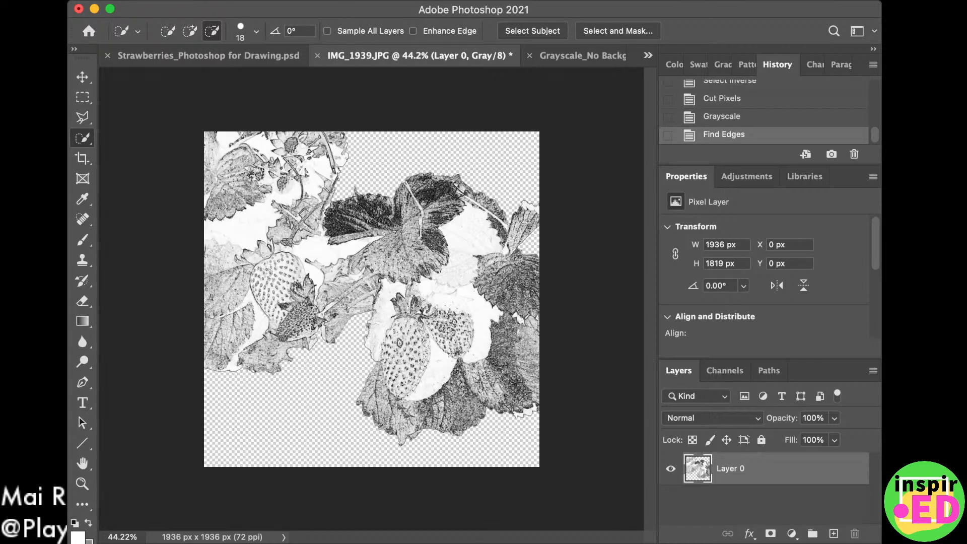
# Undo Find Edges, apply it to a duplicate of the grayscale layer, hide that copy and select the original layer.
pyautogui.press('super+z')
pyautogui.press('super+j')
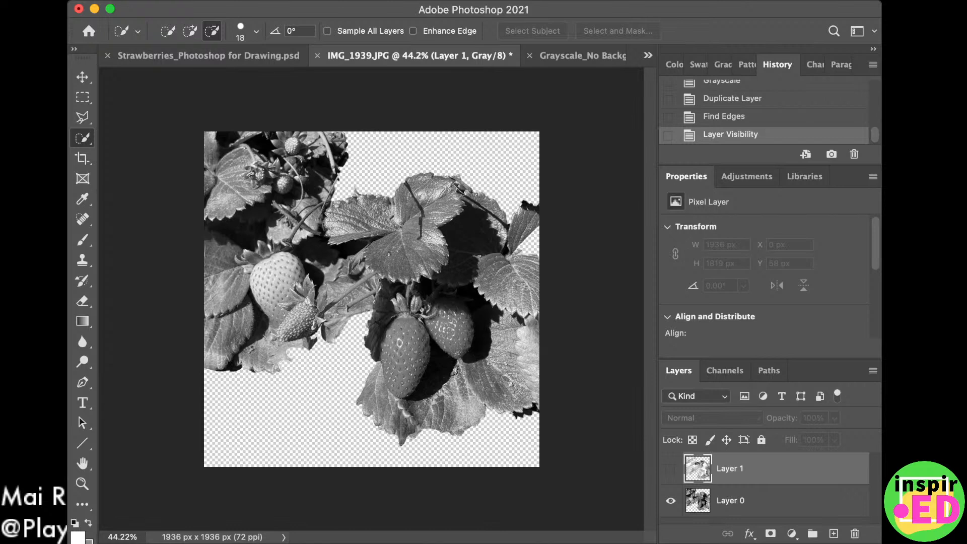
pyautogui.click(730, 500)
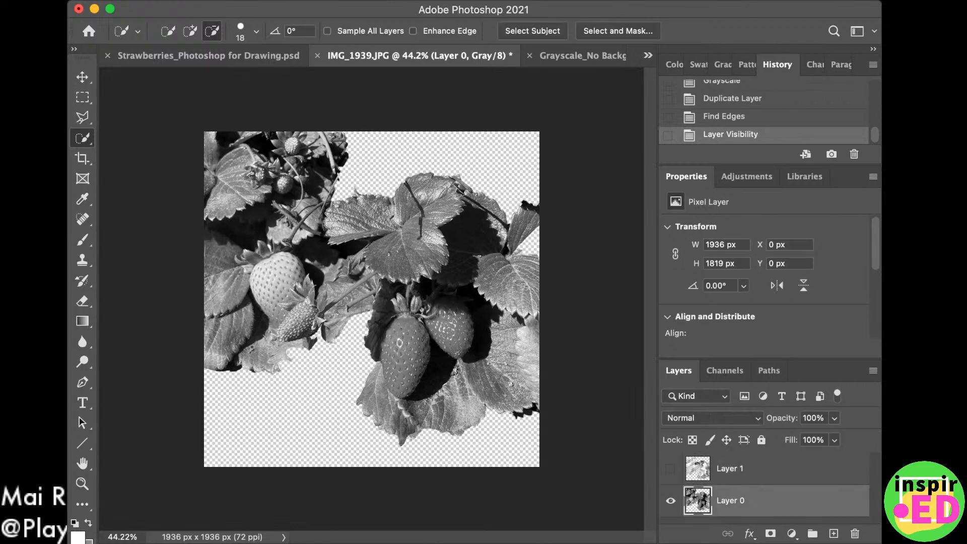
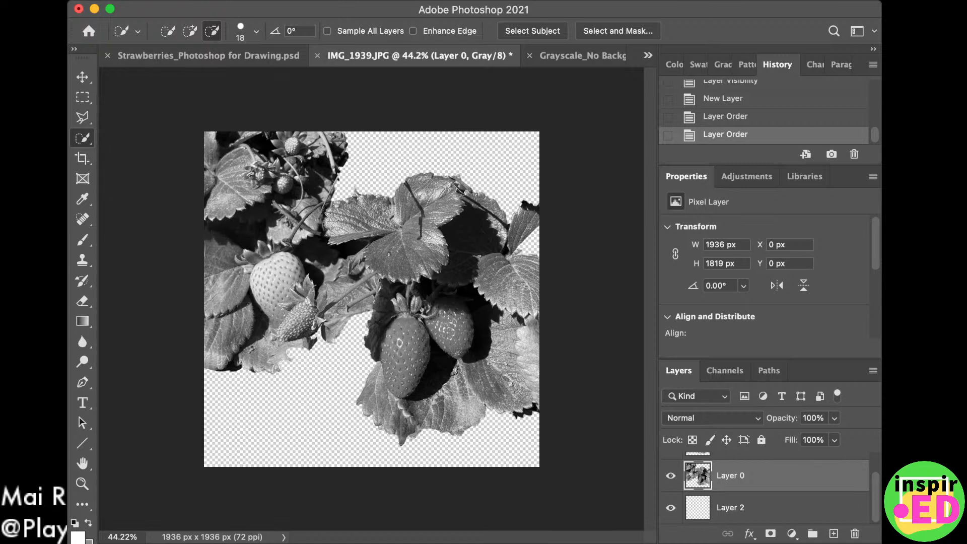
# Select the three transparent background areas around the grayscale strawberries with the Magic Wand in add-to-selection mode.
pyautogui.hotkey('shift', 'w')
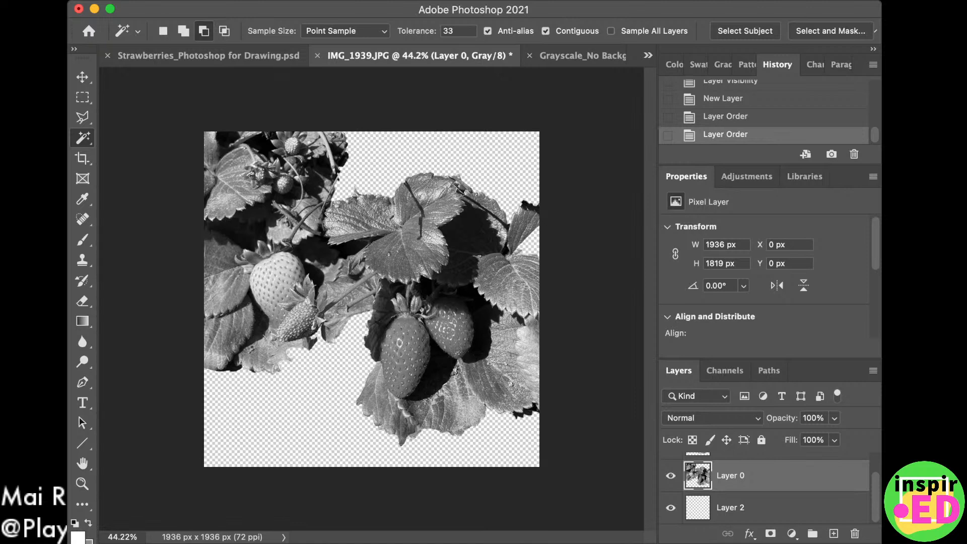
pyautogui.click(435, 158)
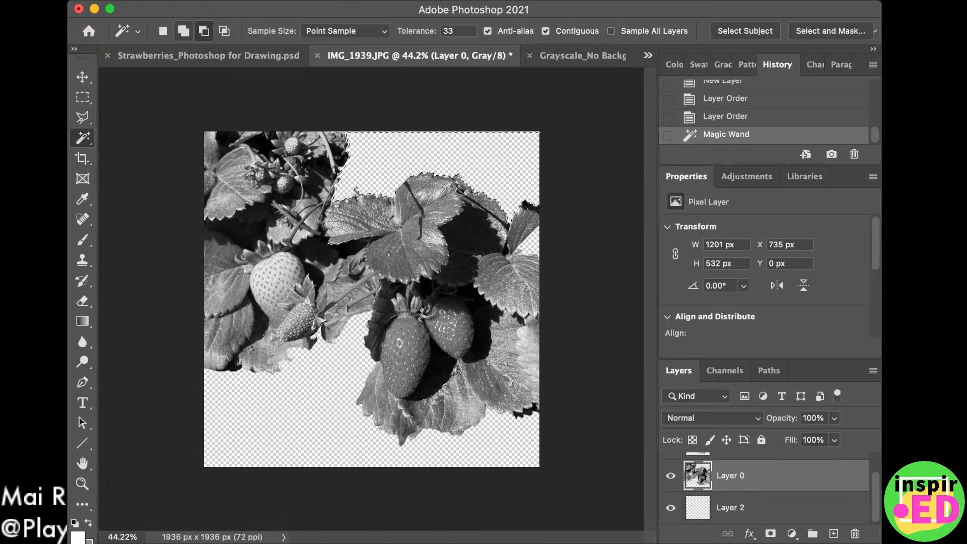
pyautogui.click(184, 30)
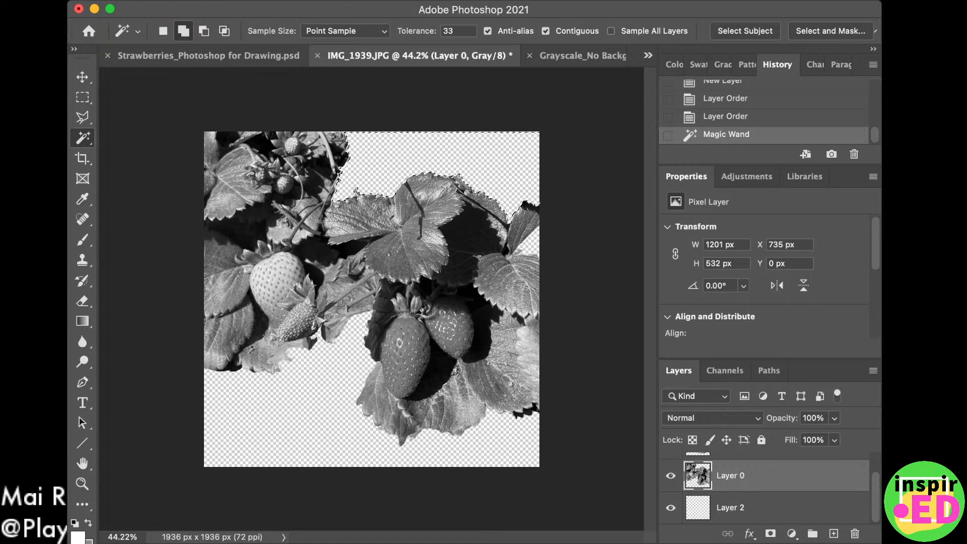
pyautogui.click(531, 244)
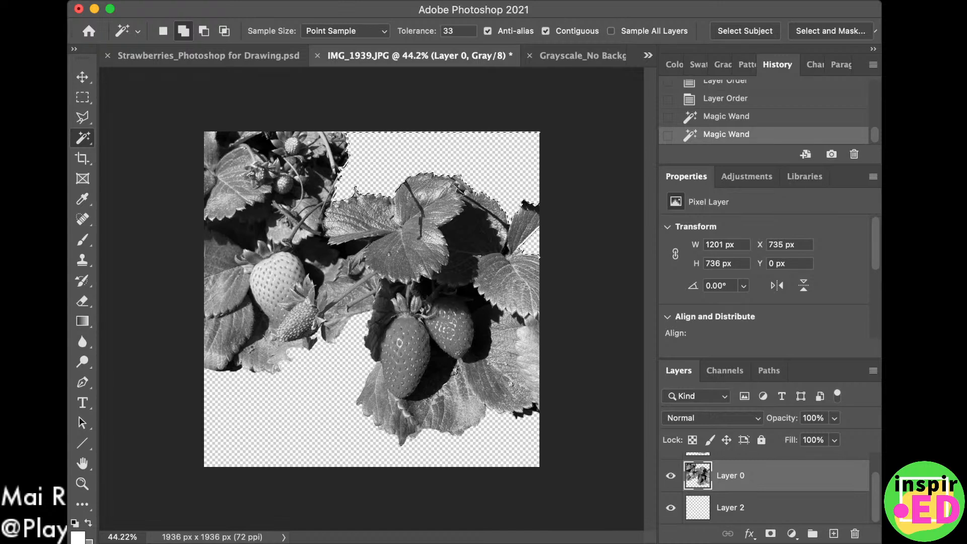
pyautogui.click(288, 414)
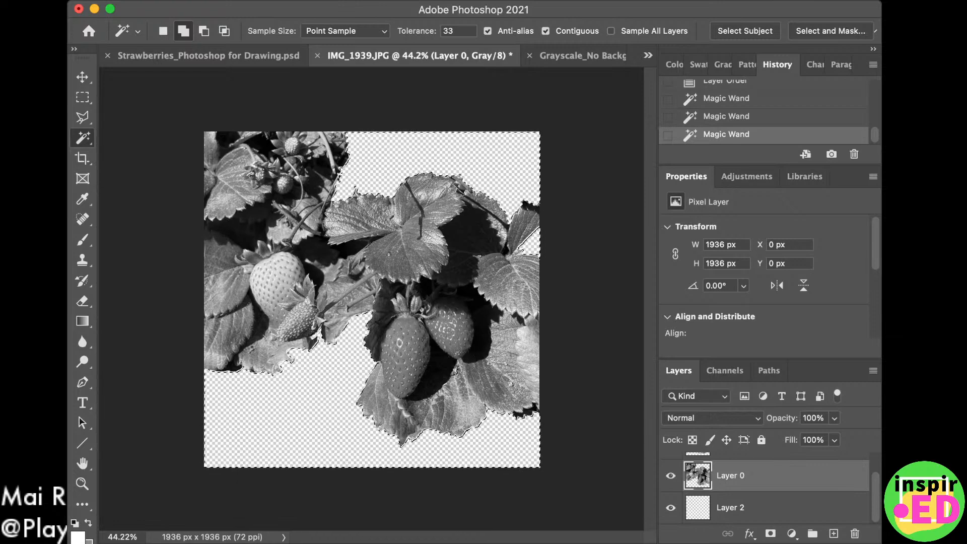
# Add an empty layer beneath the grayscale strawberries and try filling the selected background on it.
pyautogui.click(834, 533)
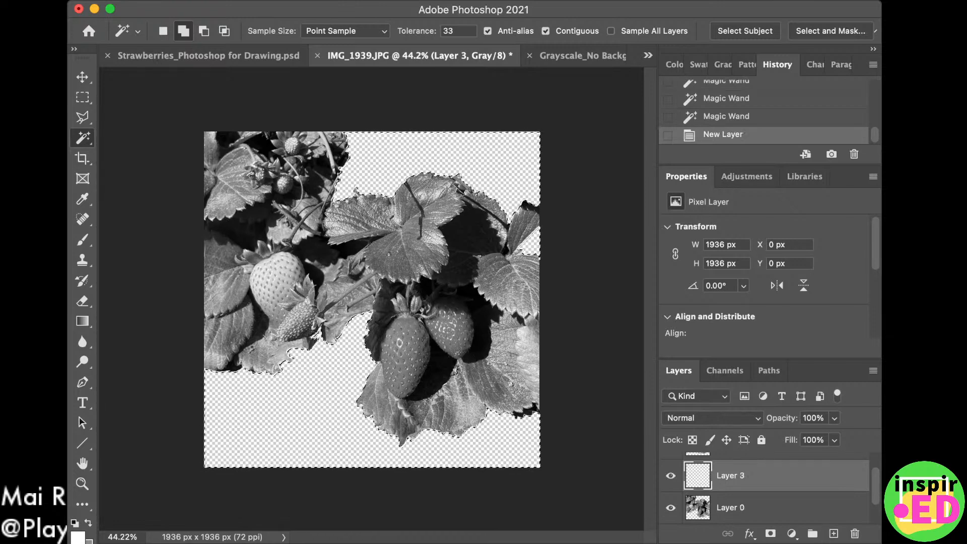
pyautogui.scroll(-1, 776, 491)
pyautogui.scroll(1, 776, 491)
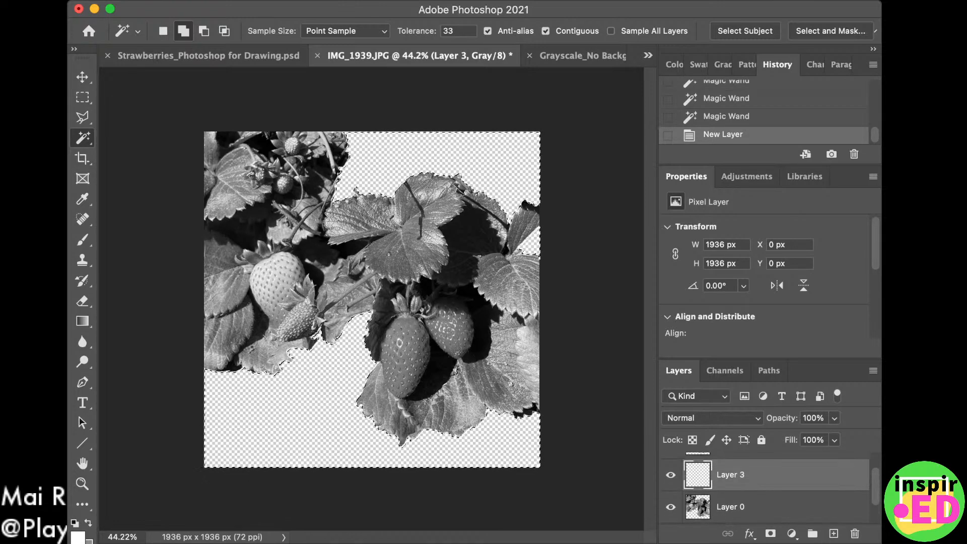
pyautogui.moveTo(776, 507); pyautogui.dragTo(776, 461)
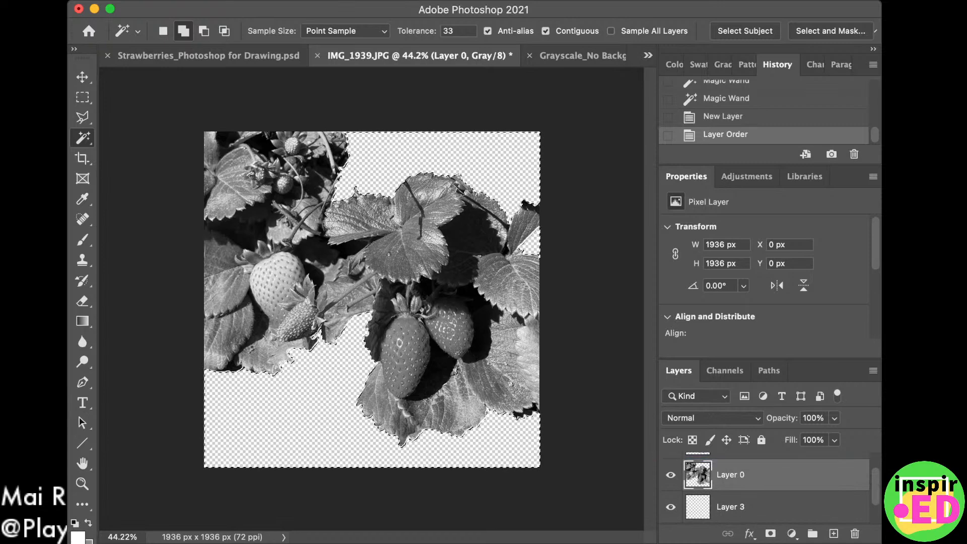
pyautogui.scroll(-1, 776, 491)
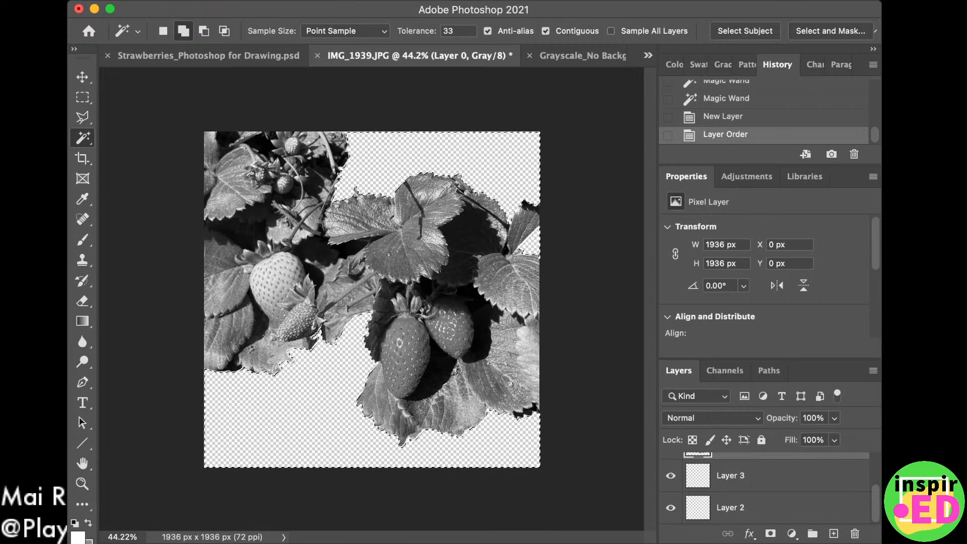
pyautogui.click(730, 476)
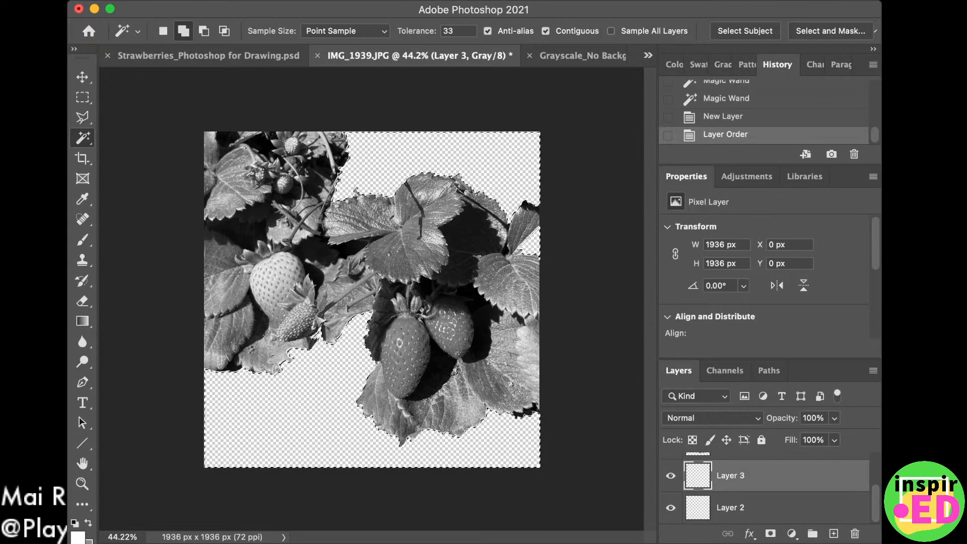
pyautogui.press('i')
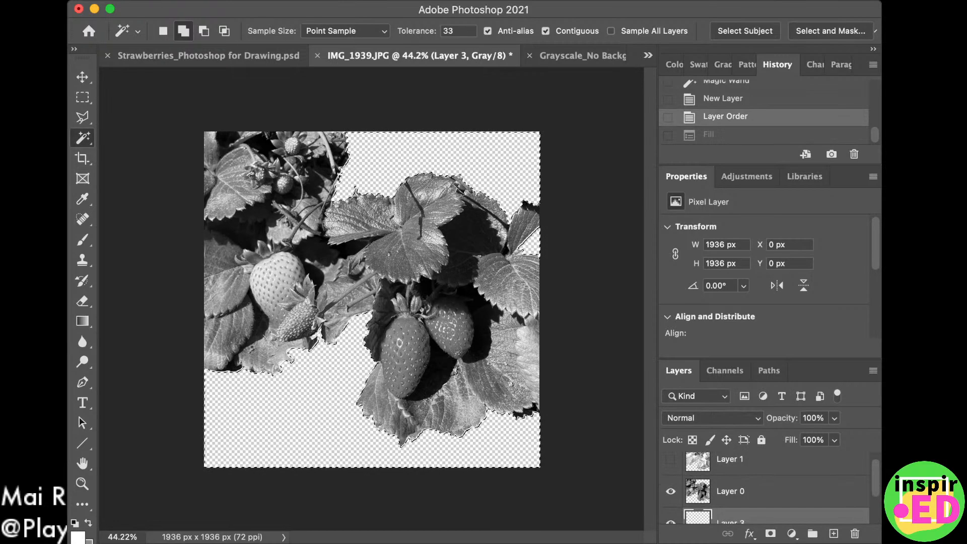
pyautogui.click(730, 491)
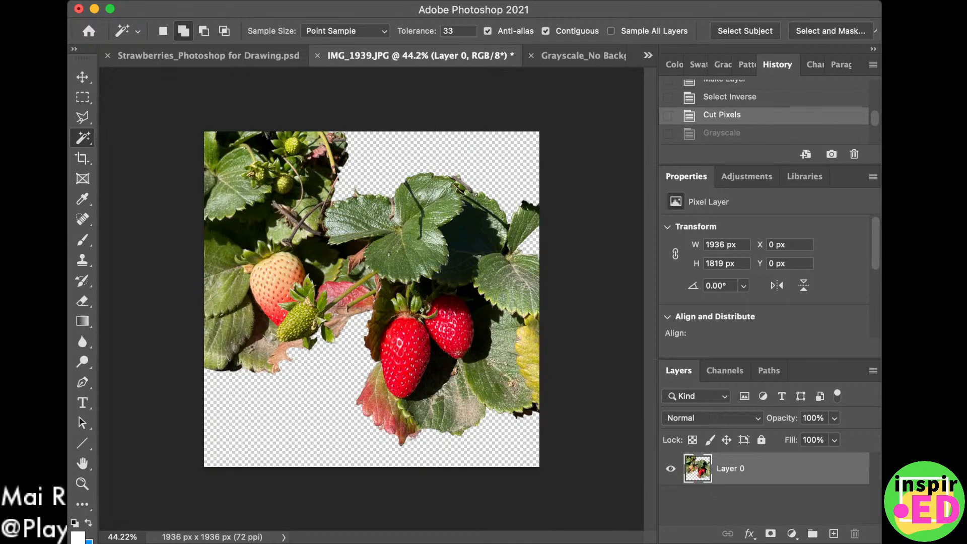
# Add two empty layers above the colour strawberry cutout.
pyautogui.click(834, 533)
pyautogui.click(834, 533)
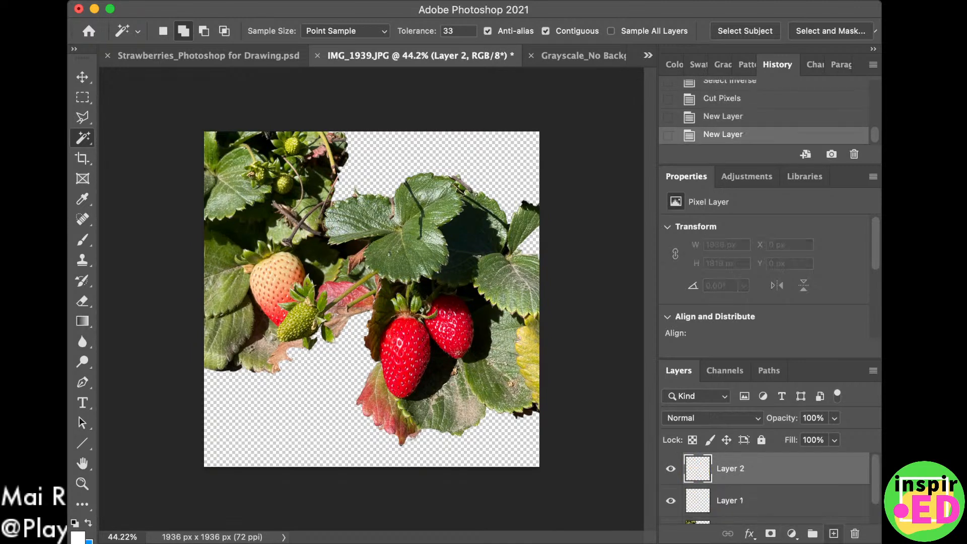
pyautogui.scroll(-1, 766, 489)
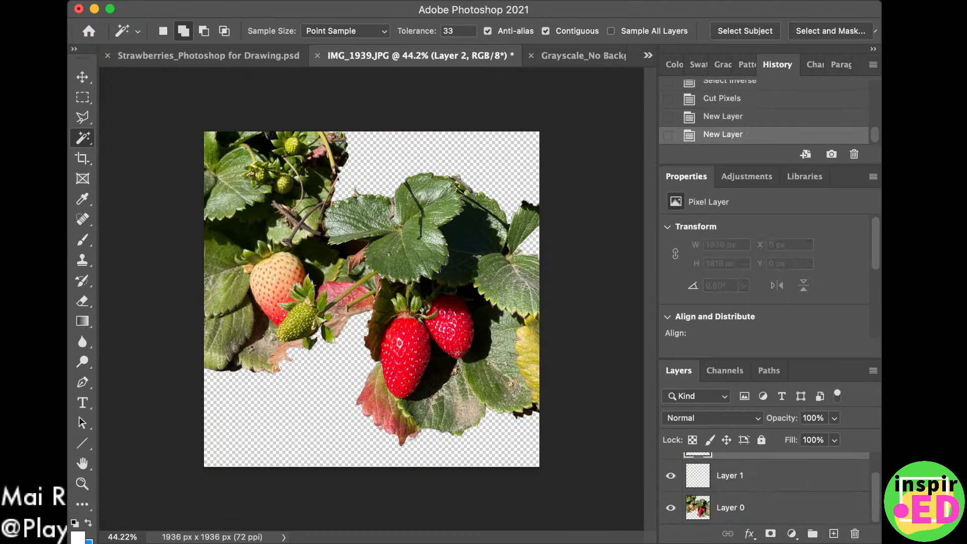
# Select all three transparent background areas of the strawberry cutout on Layer 0 with the Magic Wand.
pyautogui.click(766, 507)
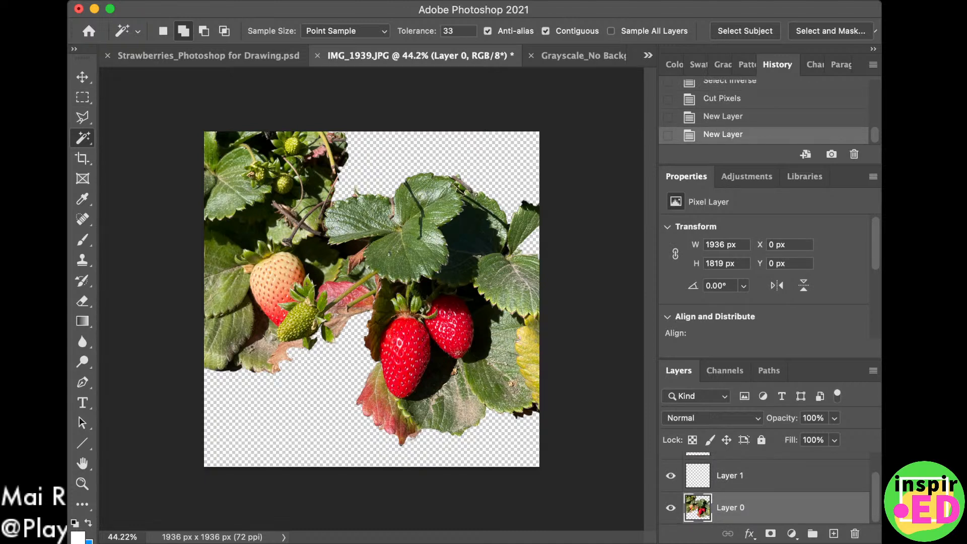
pyautogui.click(444, 157)
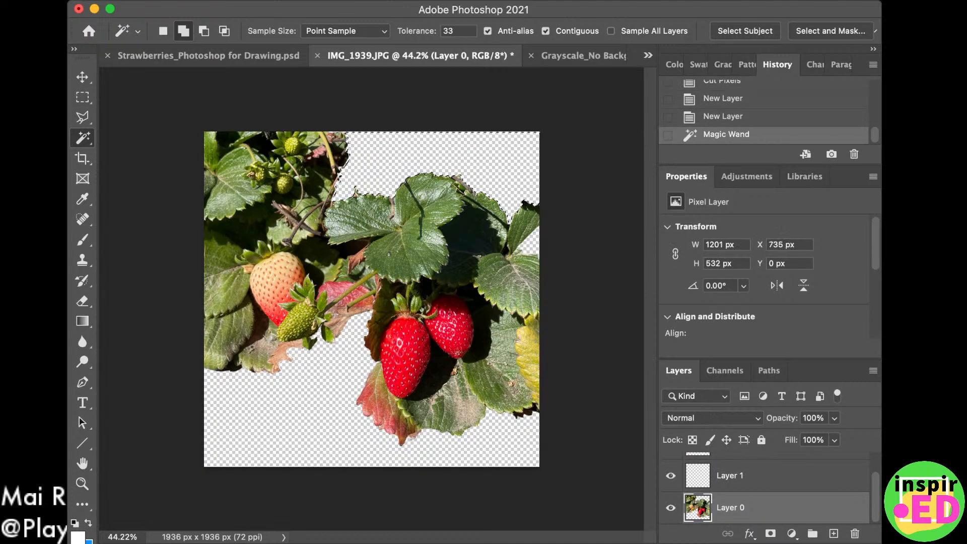
pyautogui.click(530, 236)
pyautogui.click(302, 413)
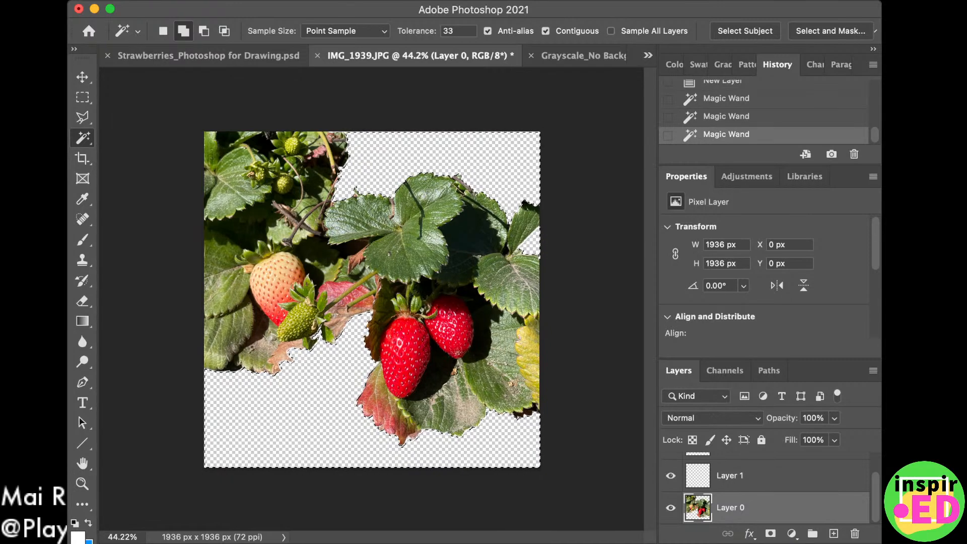
# Fill the selected background area with bright blue on Layer 1.
pyautogui.click(730, 476)
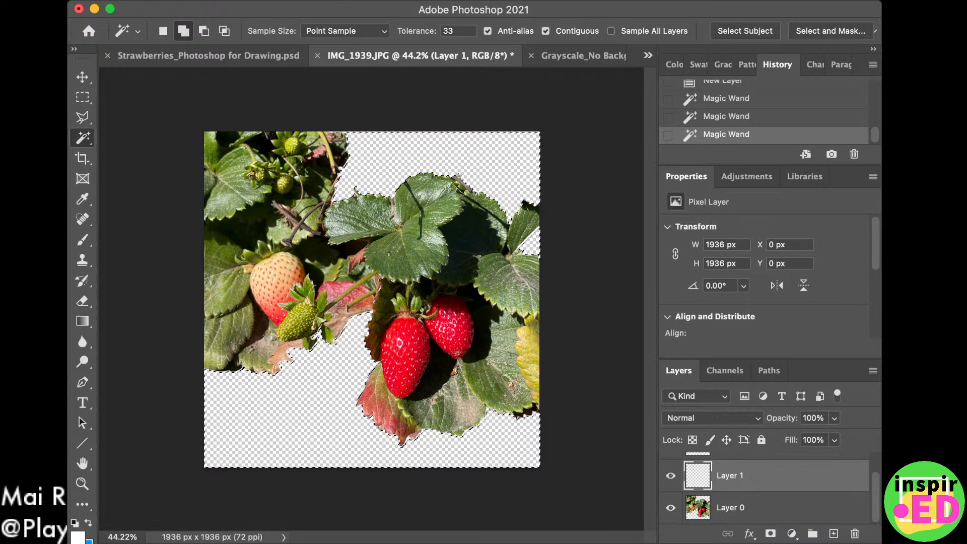
pyautogui.press('i')
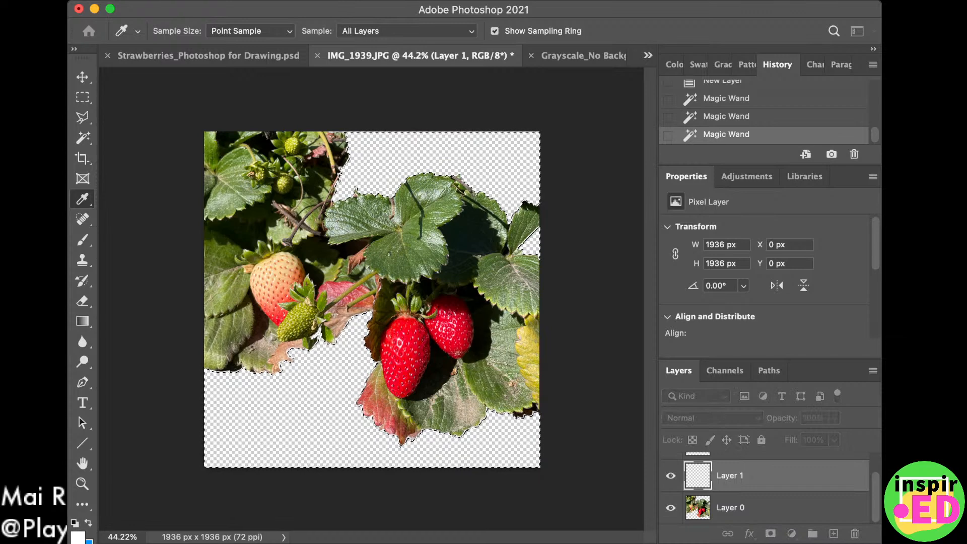
pyautogui.press('Return')
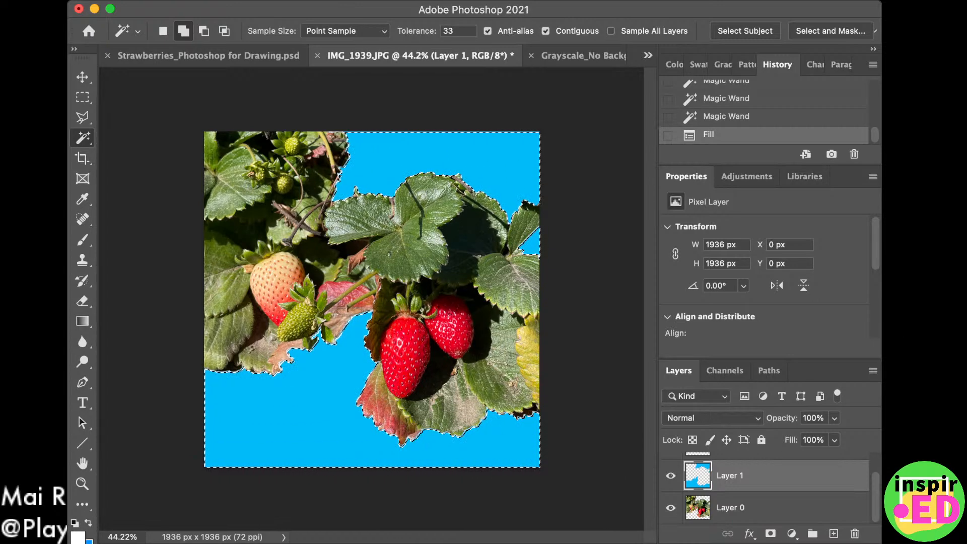
# Invert the selection to cover the strawberries and leaves, fill it with magenta on Layer 2, and deselect.
pyautogui.click(730, 507)
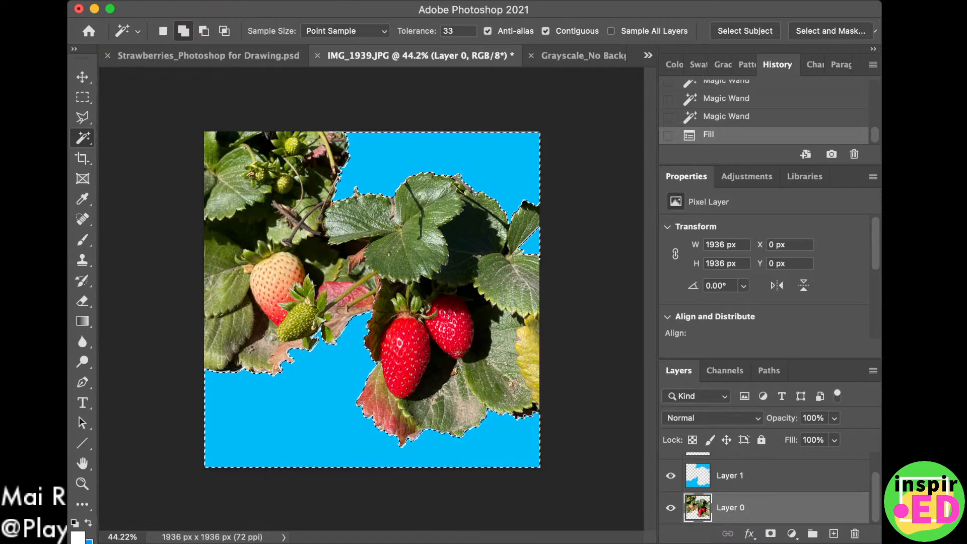
pyautogui.press('shift+super+i')
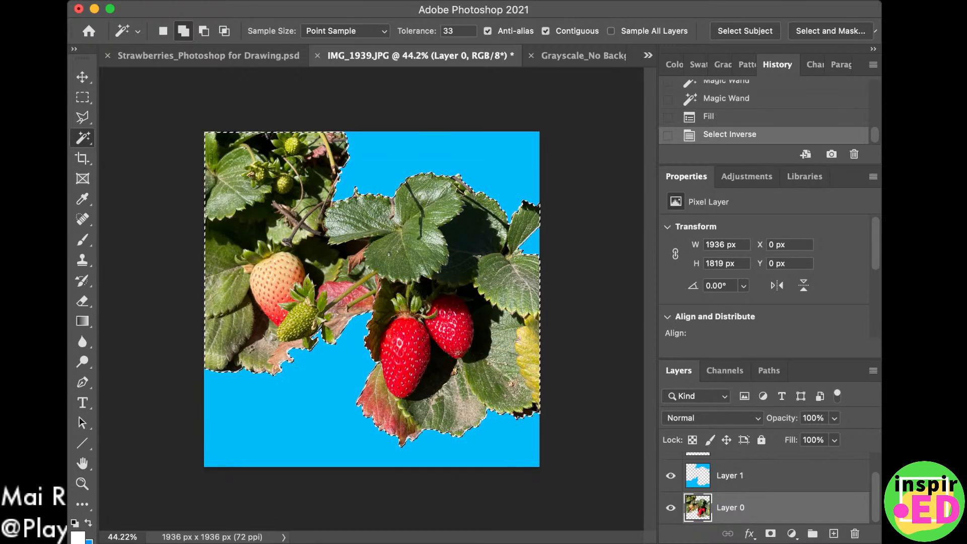
pyautogui.scroll(2, 765, 488)
pyautogui.click(765, 469)
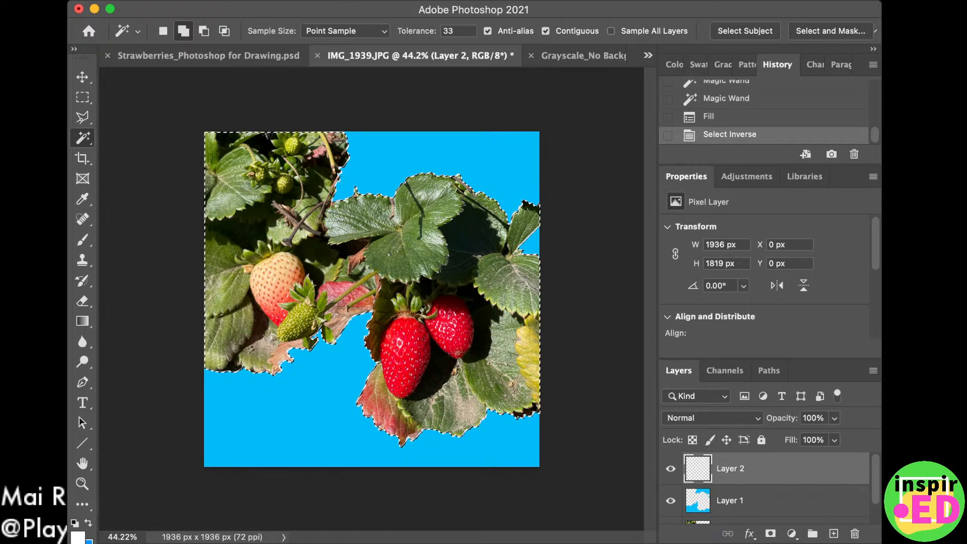
pyautogui.press('i')
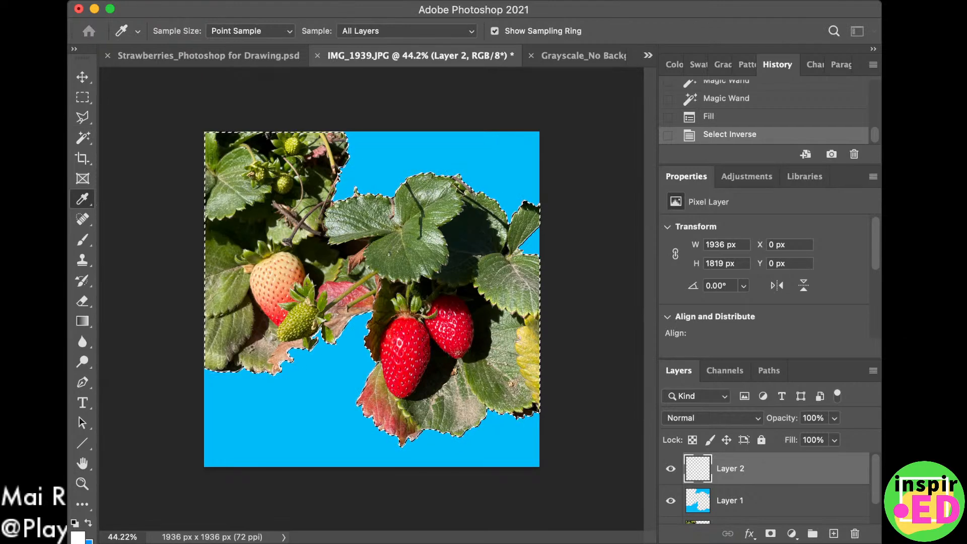
pyautogui.press('w')
pyautogui.hotkey('alt', 'BackSpace')
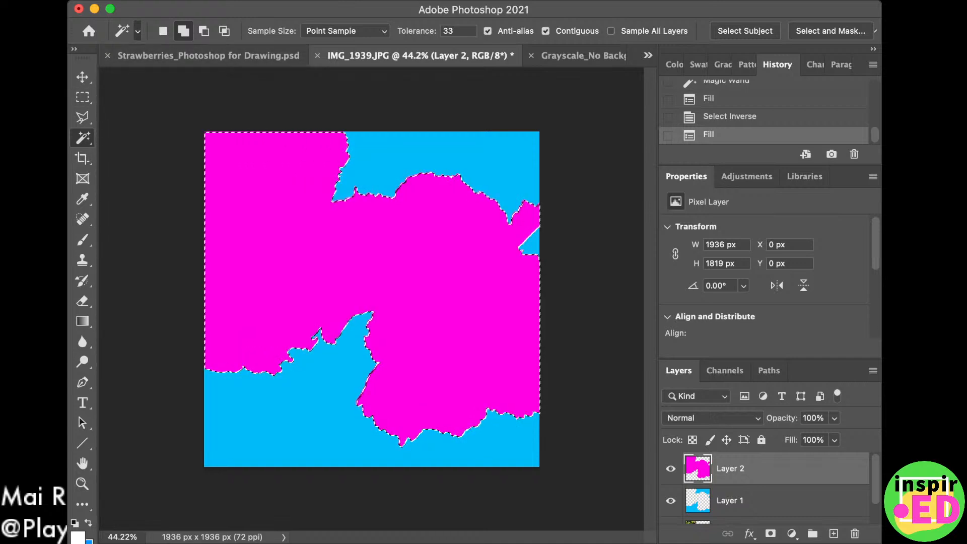
pyautogui.press('super+d')
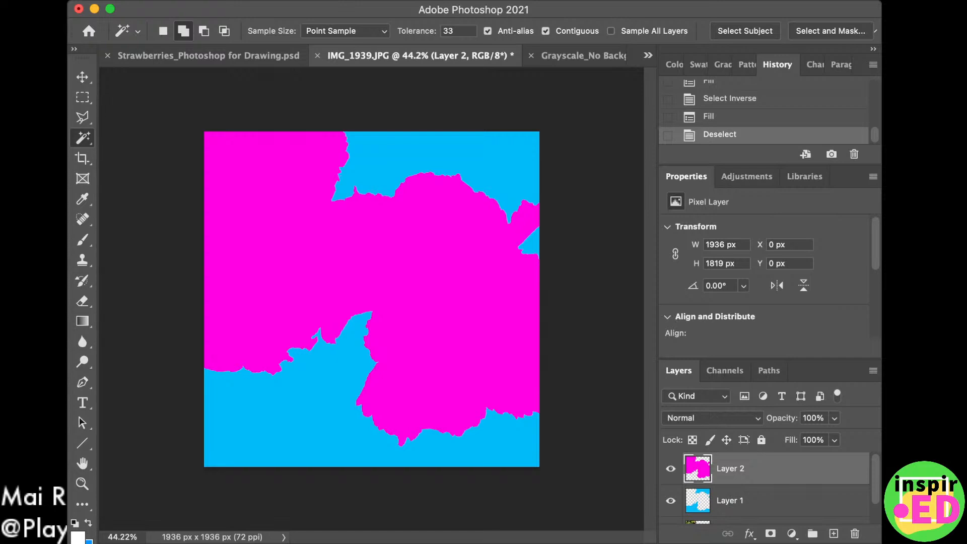
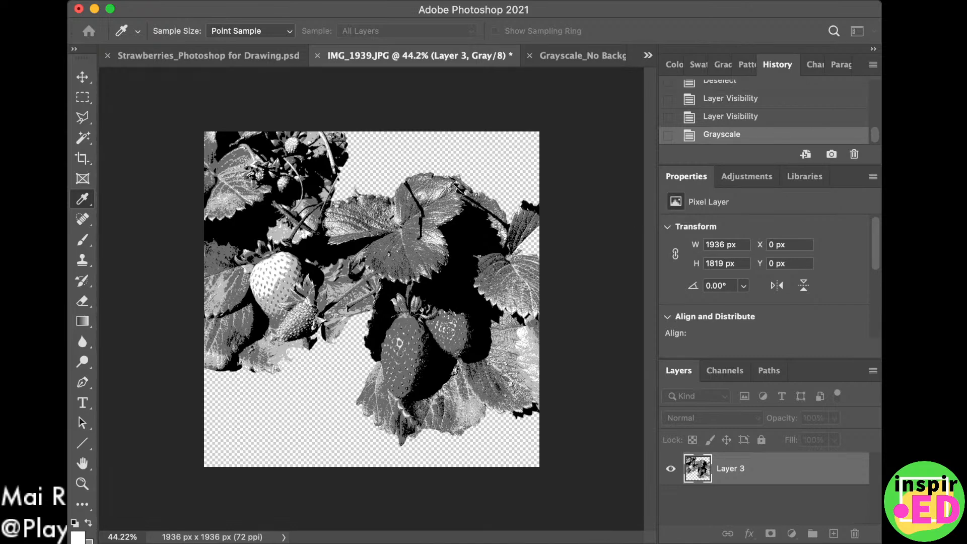
# Posterize the grayscale strawberry layer, trying fewer and more tonal levels before applying the one that keeps the leaf and seed detail.
pyautogui.press('Down')
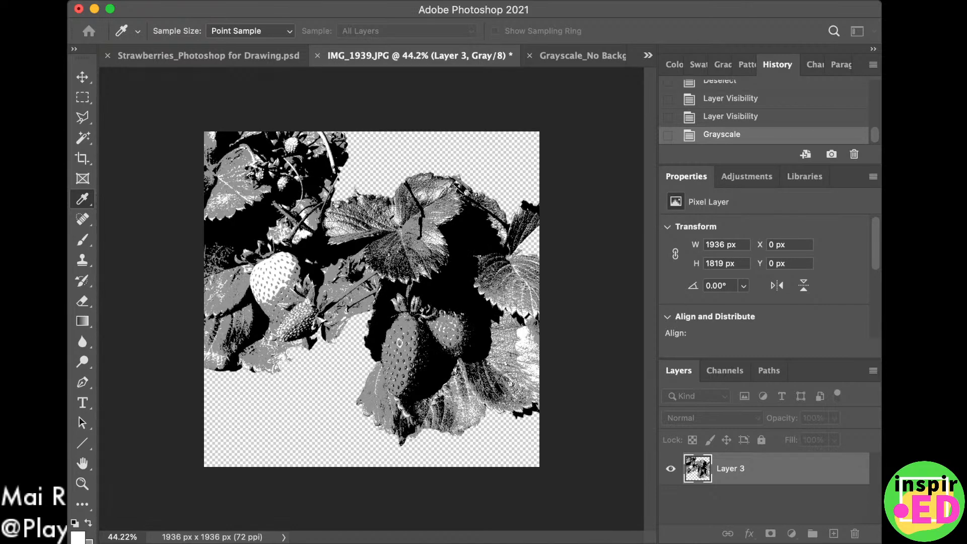
pyautogui.press('Up')
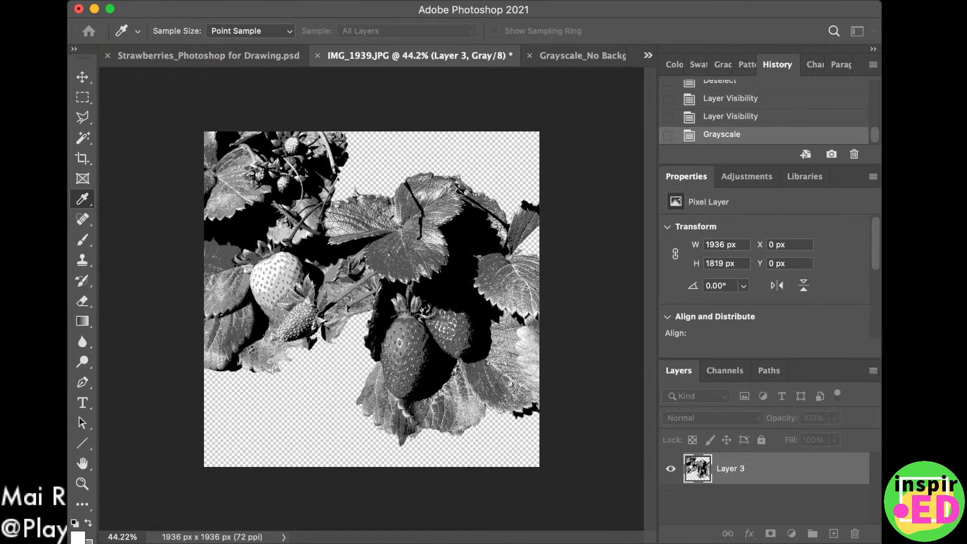
pyautogui.press('Up')
pyautogui.press('Up')
pyautogui.press('Down')
pyautogui.press('Down')
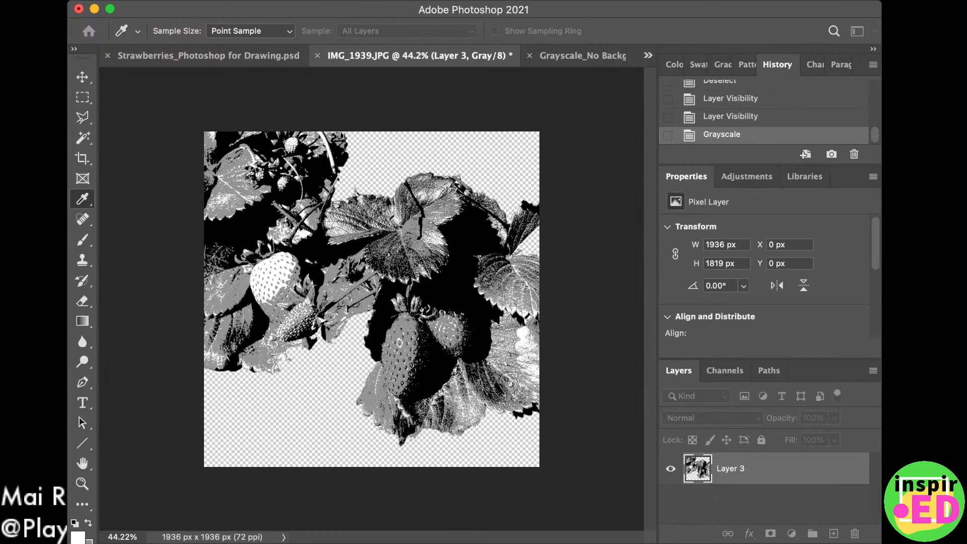
pyautogui.press('Down')
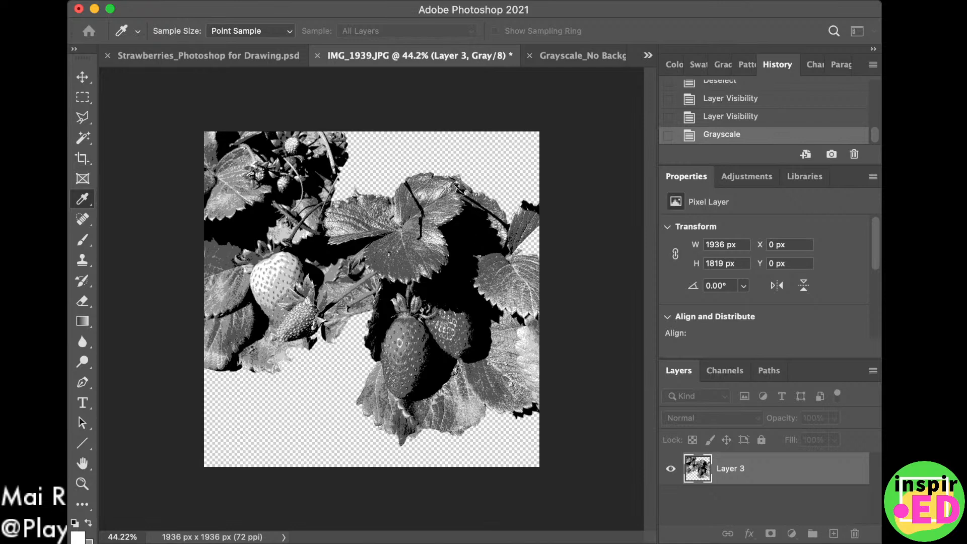
pyautogui.press('Return')
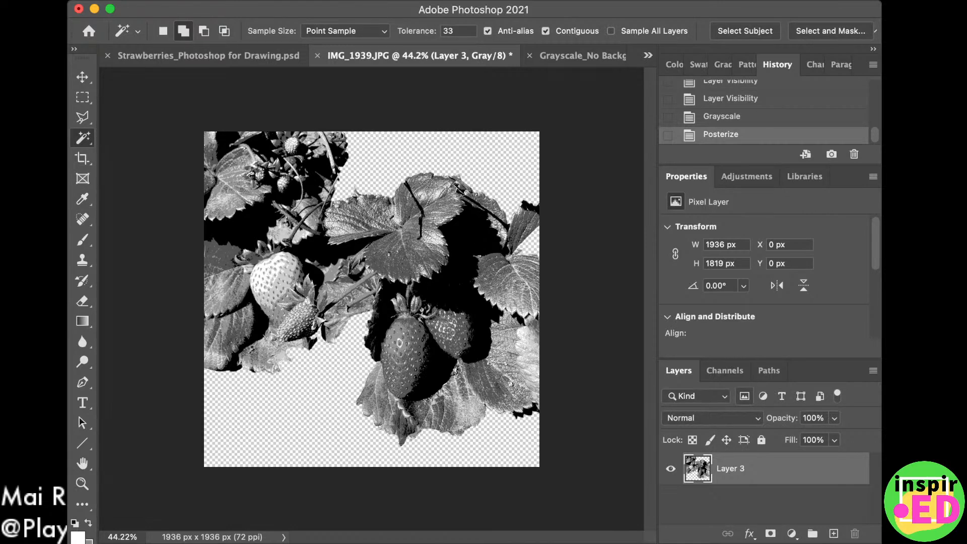